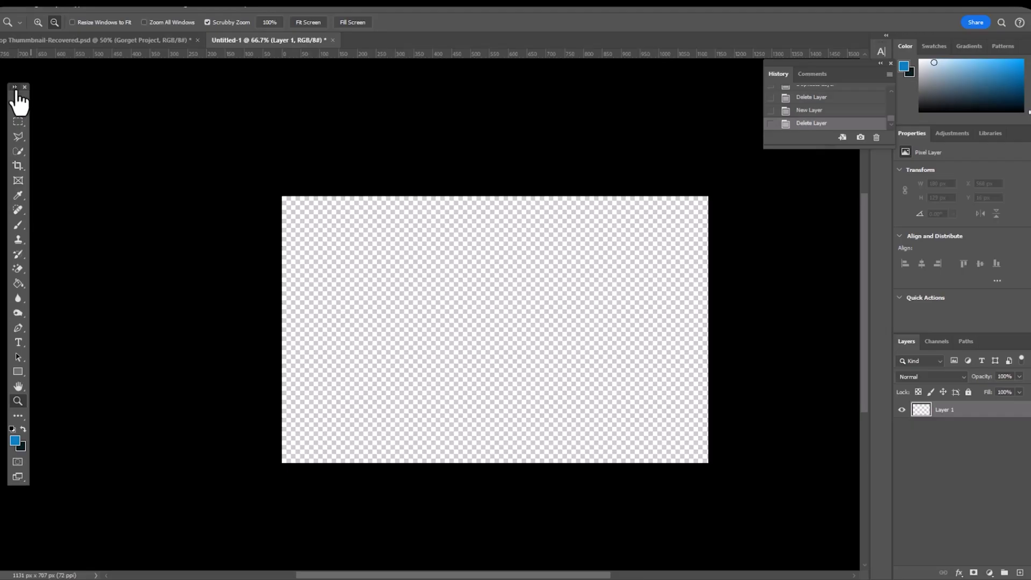
# Paste the copied colour-block artwork into the empty document
pyautogui.click(18, 101)
pyautogui.click(33, 87)
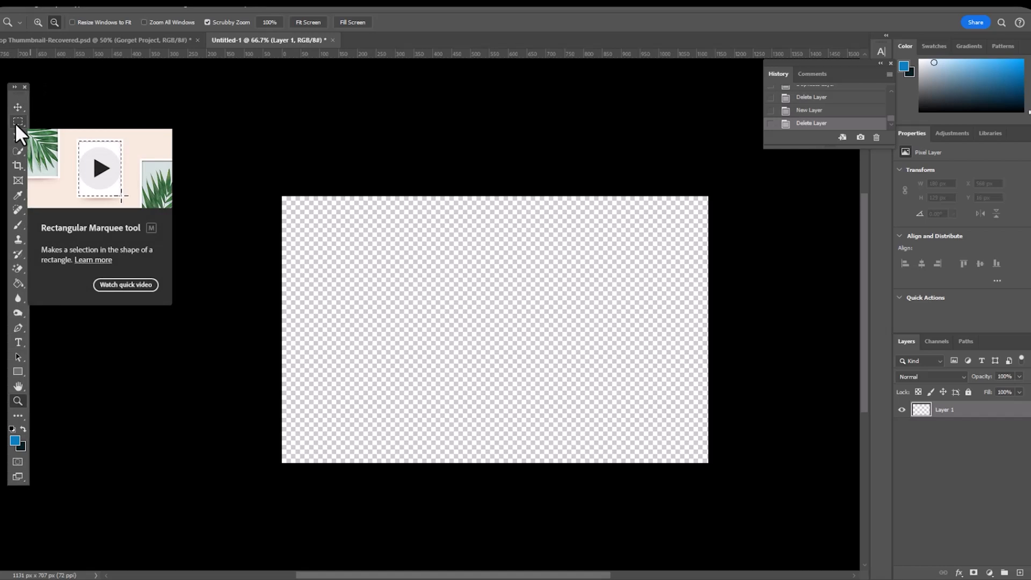
pyautogui.hotkey('ctrl', 'v')
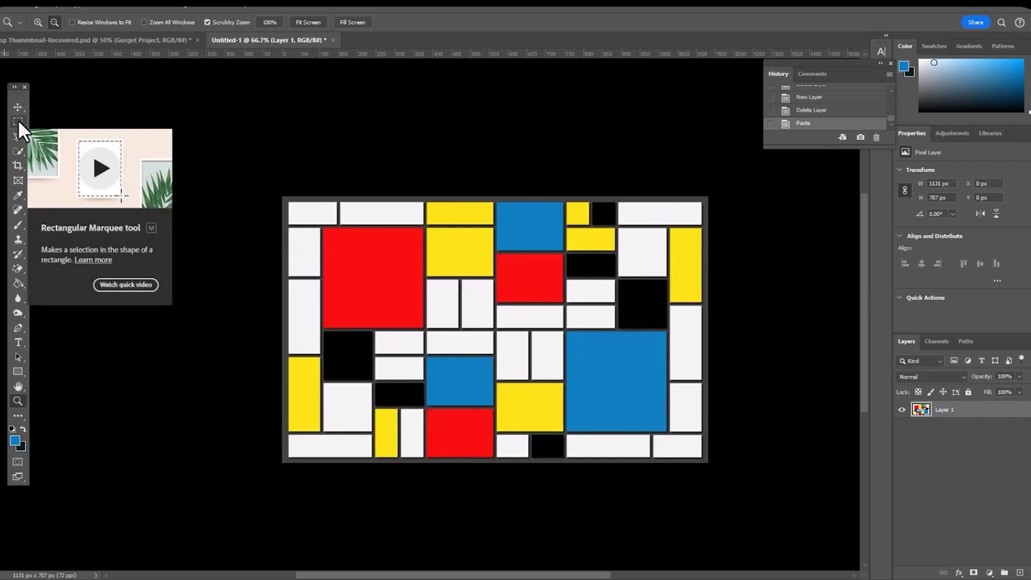
# Add a new layer above the artwork and name it Red
pyautogui.click(1020, 573)
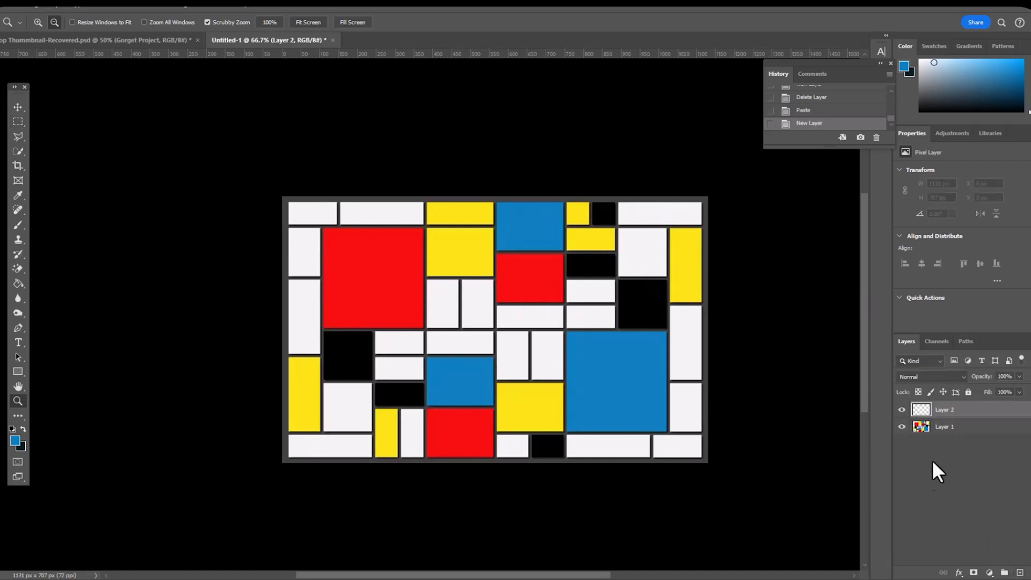
pyautogui.doubleClick(943, 410)
pyautogui.click(951, 461)
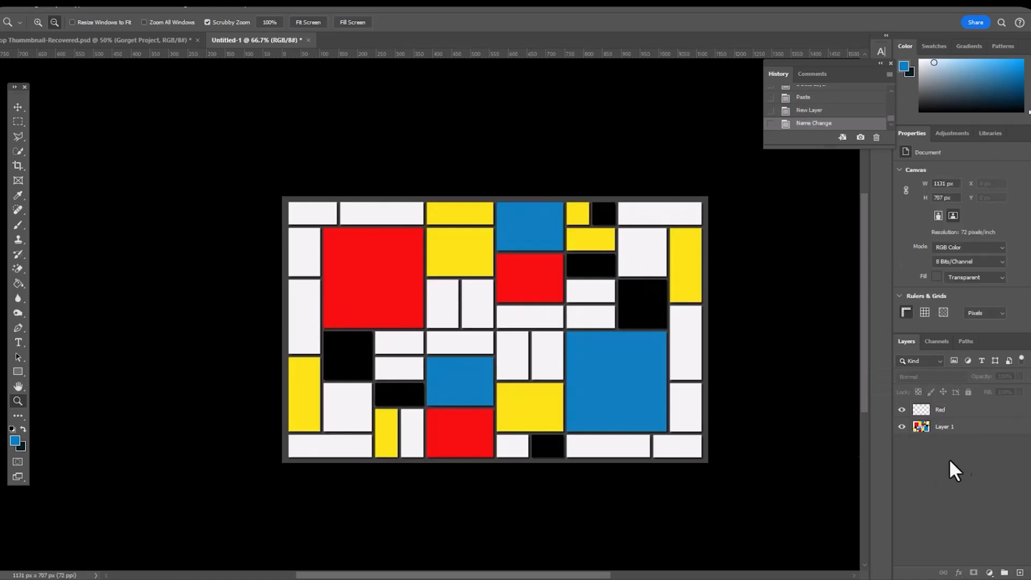
# Select the large red square, about 264 by 264 px, with a rectangular marquee and sample its red as the Brush colour
pyautogui.click(18, 123)
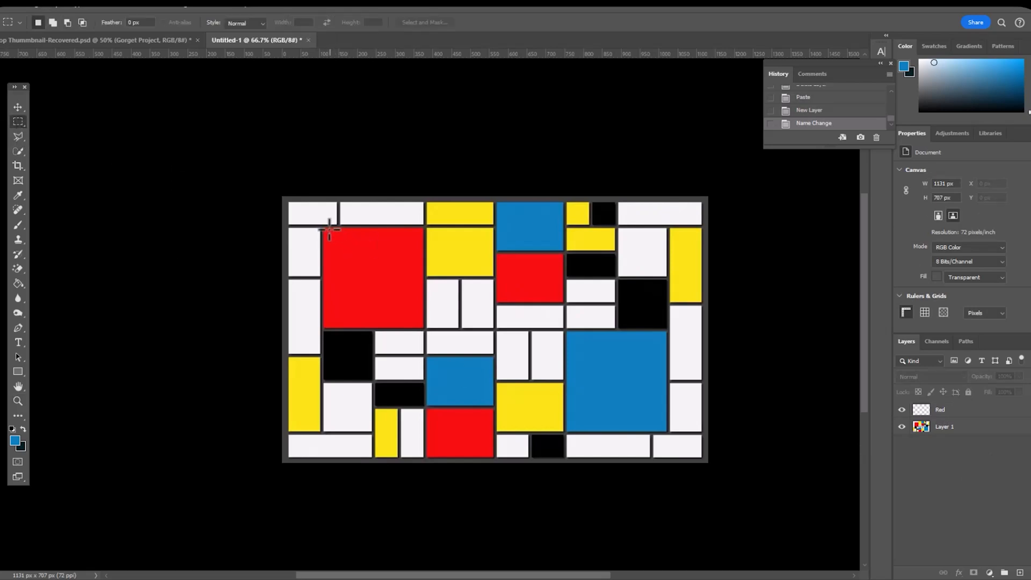
pyautogui.moveTo(324, 228); pyautogui.dragTo(424, 327)
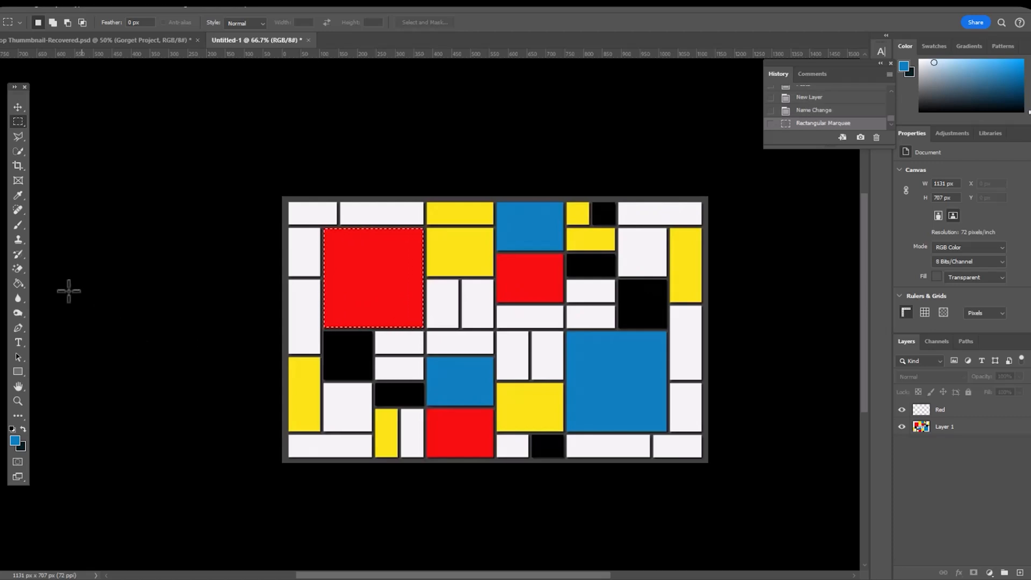
pyautogui.click(18, 224)
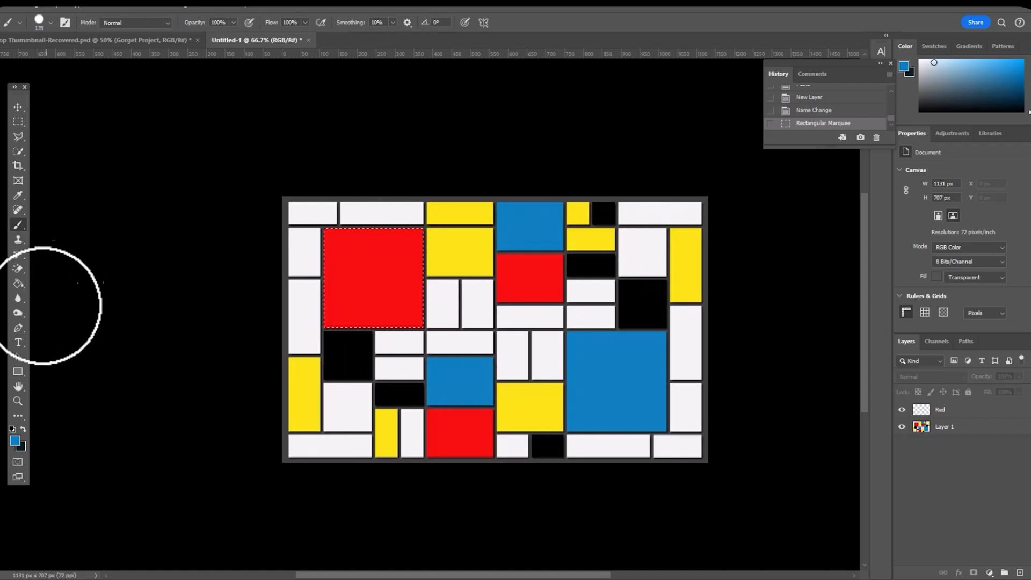
pyautogui.click(15, 441)
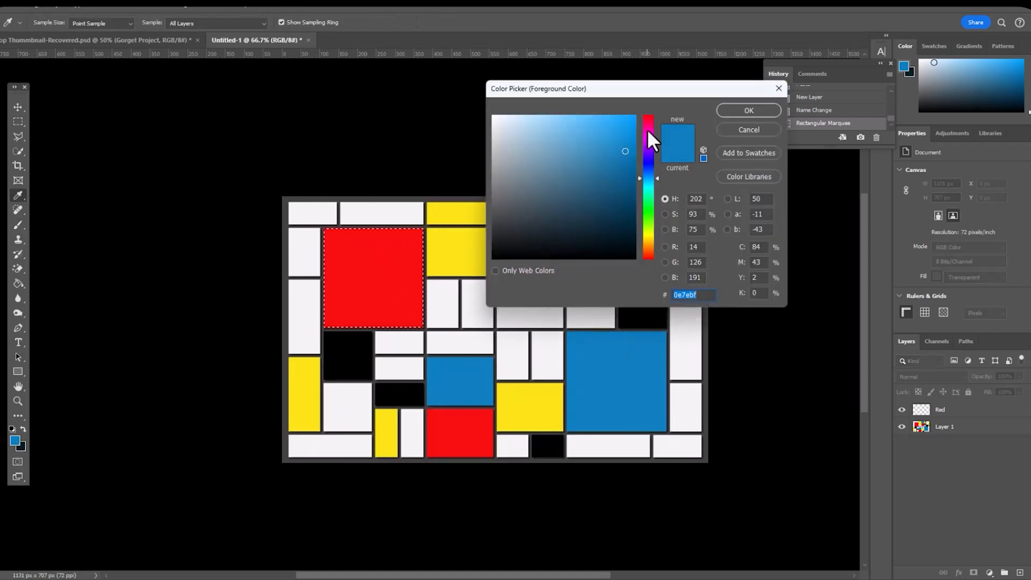
pyautogui.click(383, 268)
pyautogui.click(765, 112)
pyautogui.press('b')
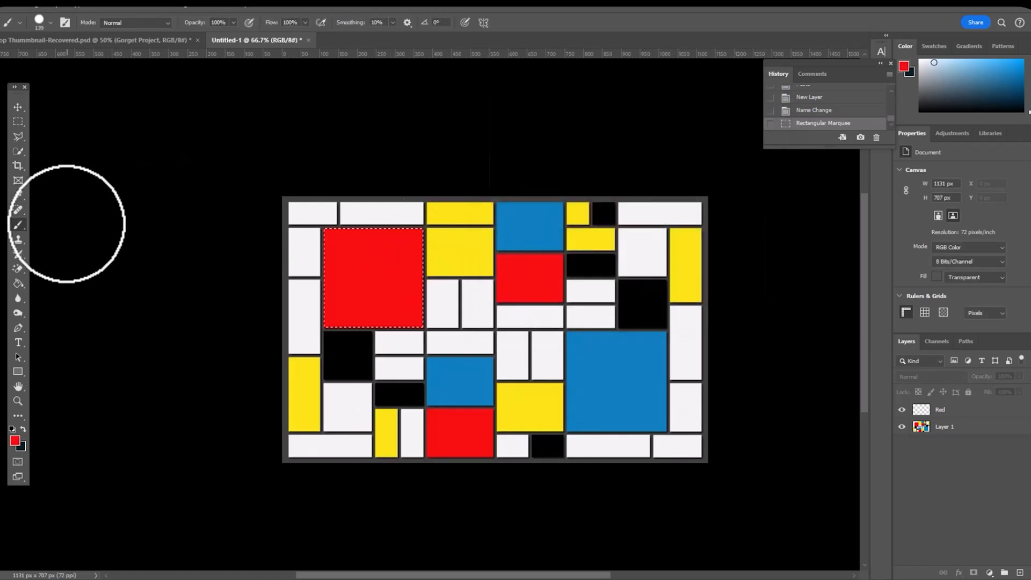
# Paint the selected square red on a new layer and check it with the artwork layer briefly hidden
pyautogui.hotkey('ctrl', 'shift', 'alt', 'n')
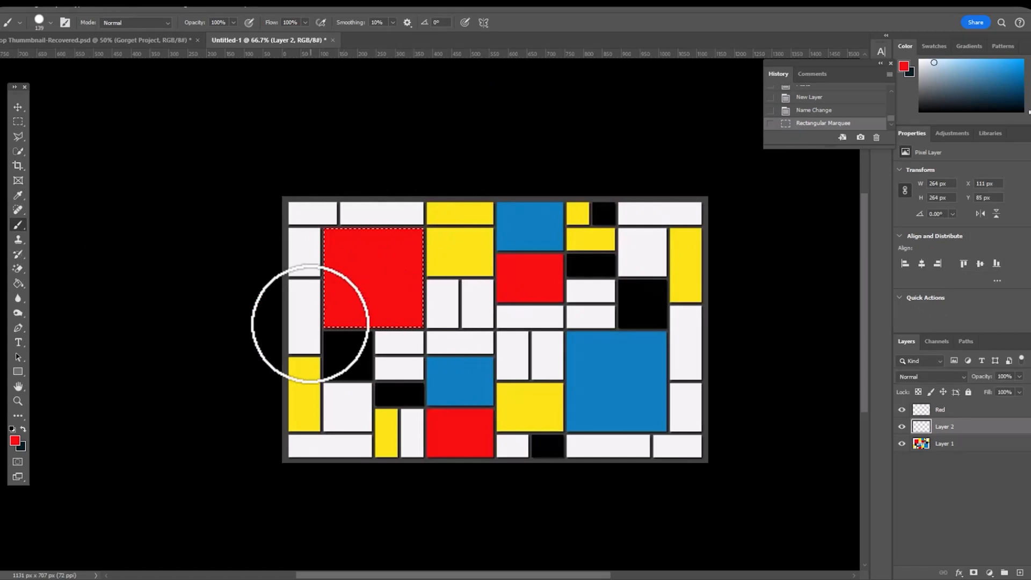
pyautogui.moveTo(379, 241)
pyautogui.mouseDown()
pyautogui.moveTo(426, 237)
pyautogui.moveTo(438, 267)
pyautogui.moveTo(324, 254)
pyautogui.mouseUp()
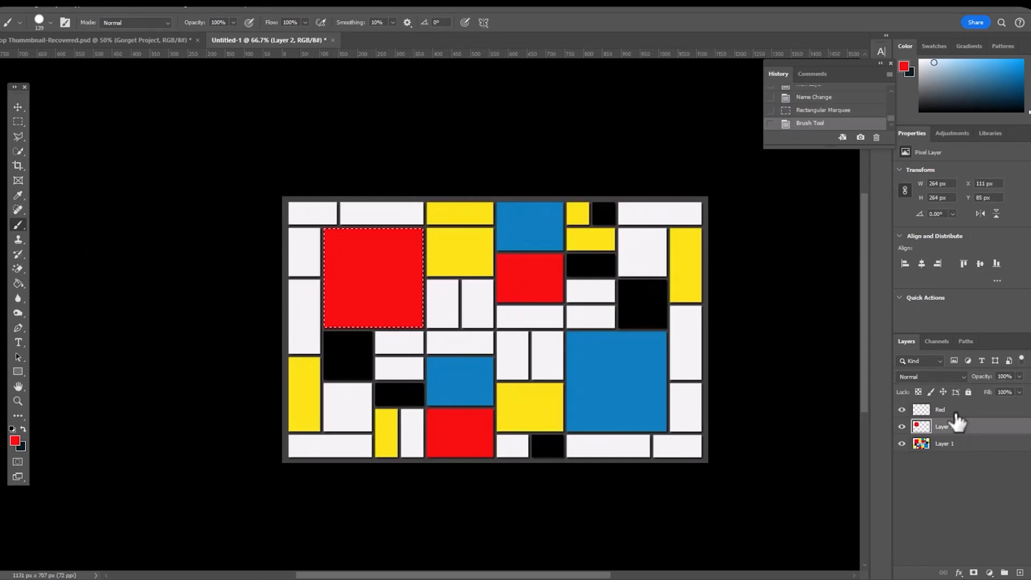
pyautogui.click(902, 444)
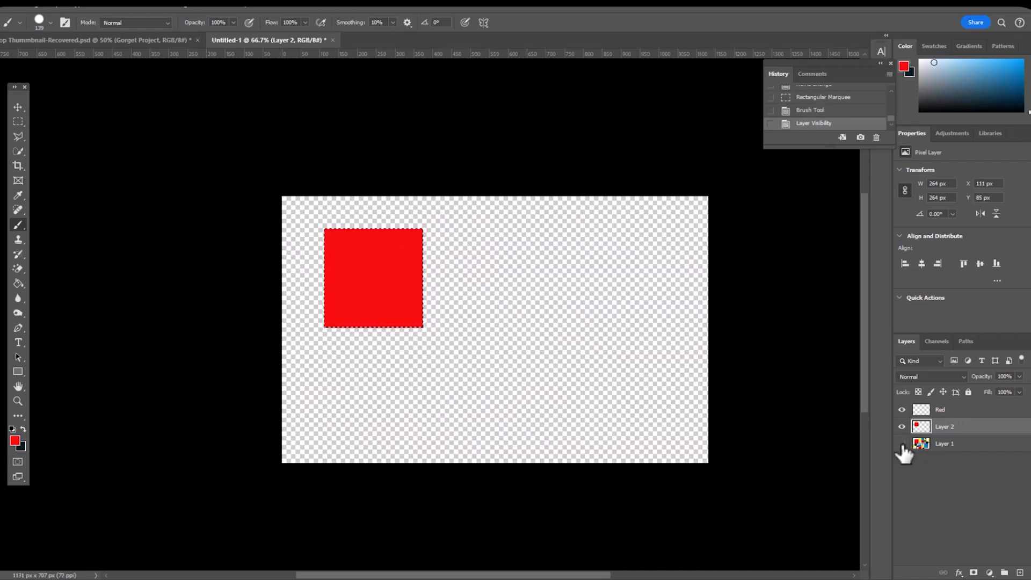
pyautogui.click(902, 443)
# Rename the painted layer as Red and delete the empty layer with the same name
pyautogui.doubleClick(944, 427)
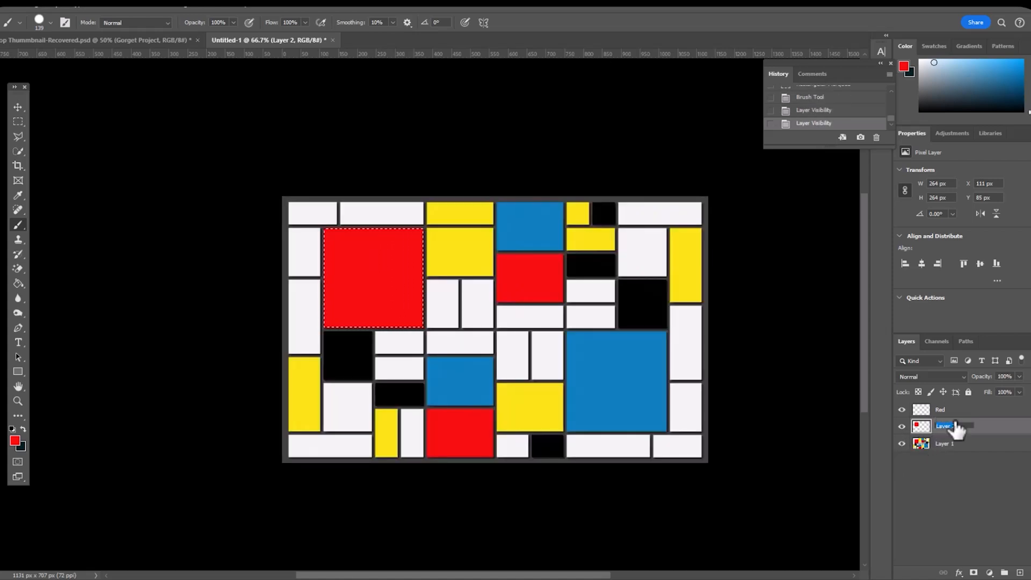
pyautogui.click(979, 449)
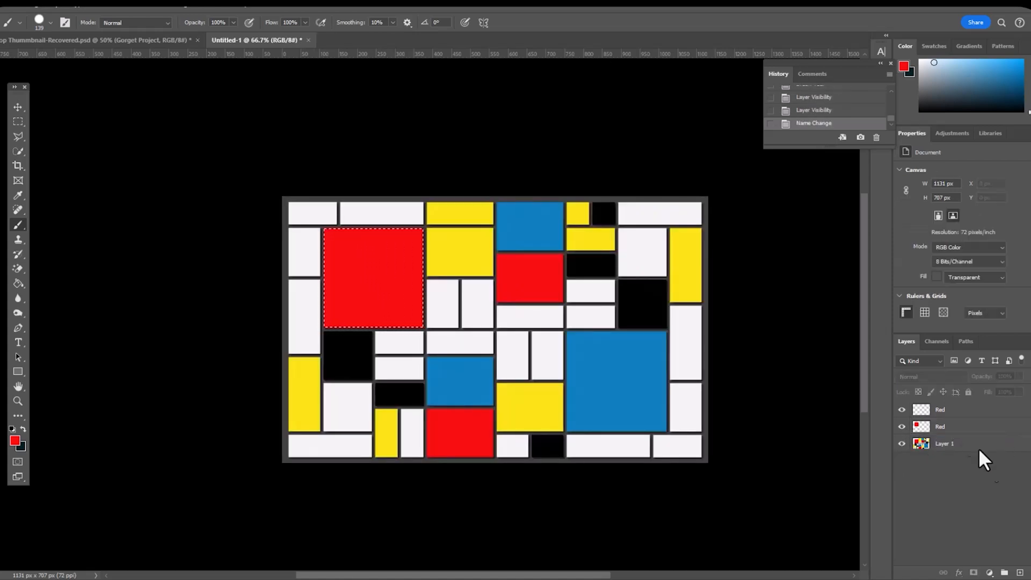
pyautogui.moveTo(960, 418); pyautogui.dragTo(1021, 573)
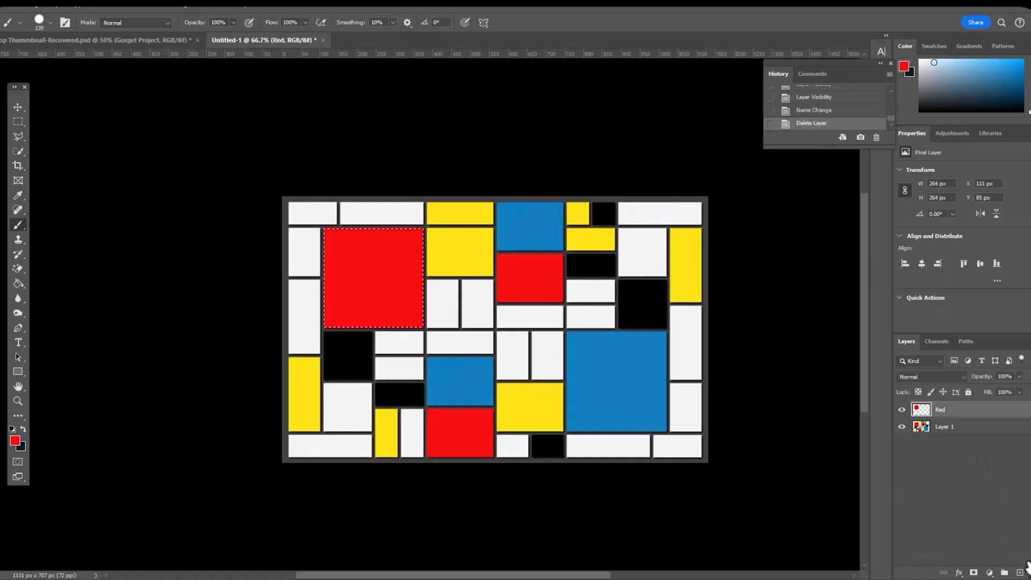
# Marquee the red rectangle below the upper blue block, about 179 by 128 px, and paint it red on the Red layer
pyautogui.click(18, 122)
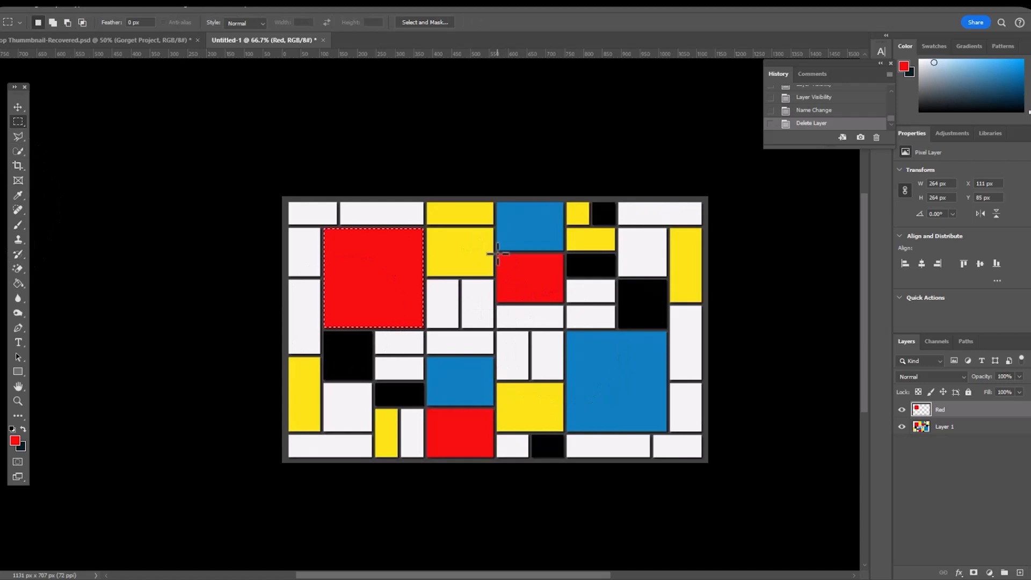
pyautogui.moveTo(499, 256); pyautogui.dragTo(562, 302)
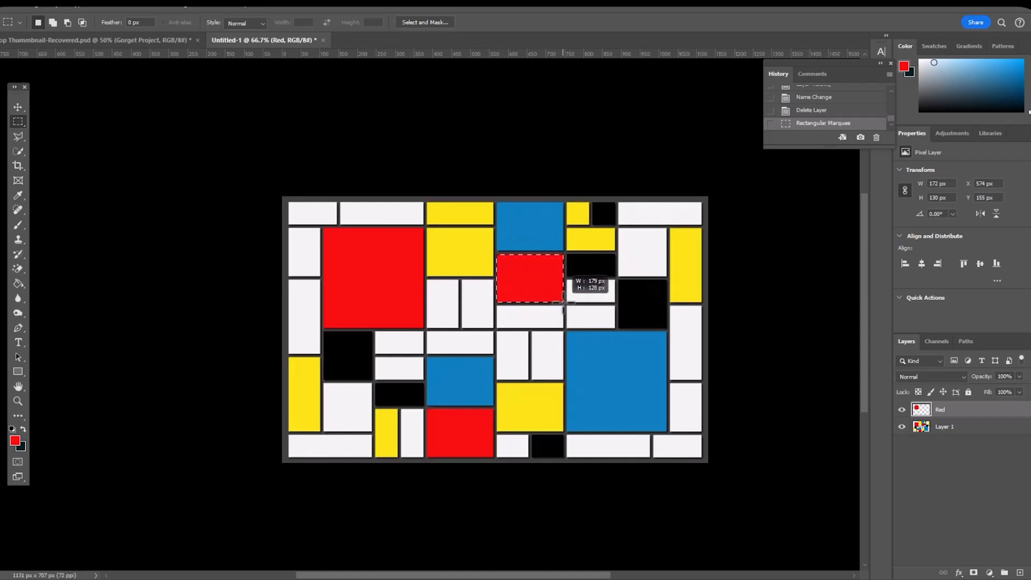
pyautogui.moveTo(564, 304); pyautogui.dragTo(564, 303)
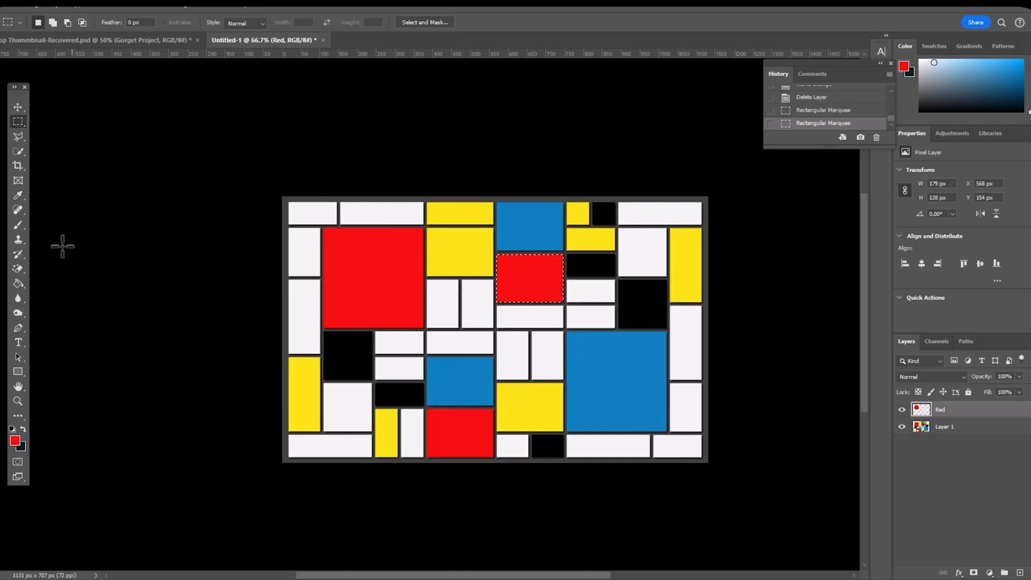
pyautogui.click(19, 224)
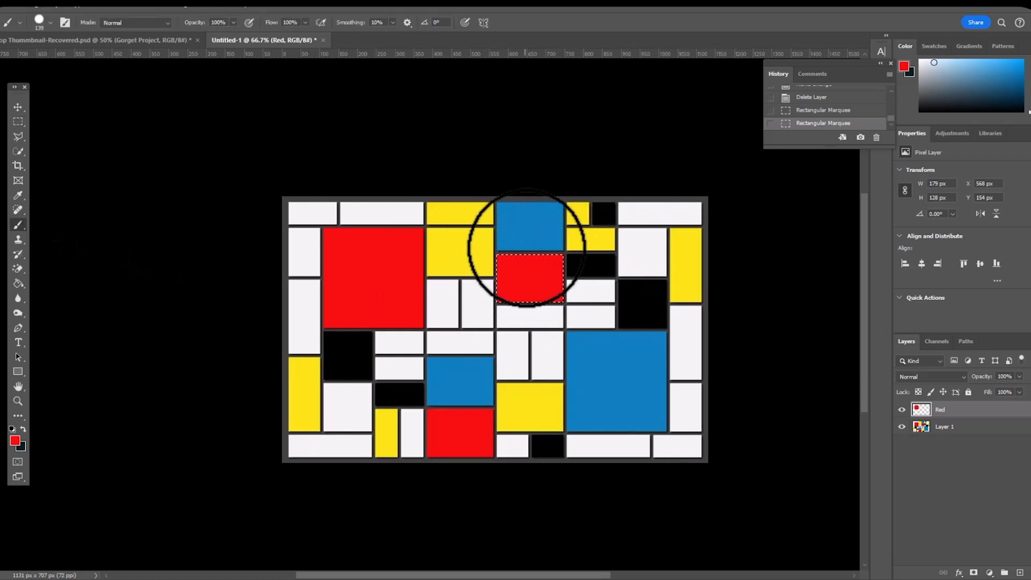
pyautogui.moveTo(534, 230)
pyautogui.mouseDown()
pyautogui.moveTo(502, 272)
pyautogui.moveTo(495, 323)
pyautogui.mouseUp()
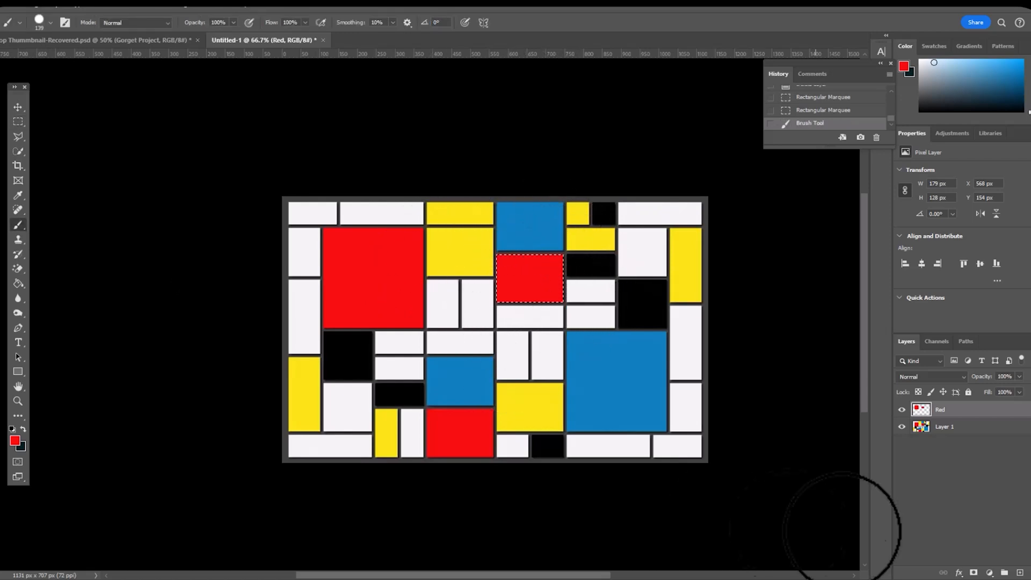
pyautogui.click(902, 426)
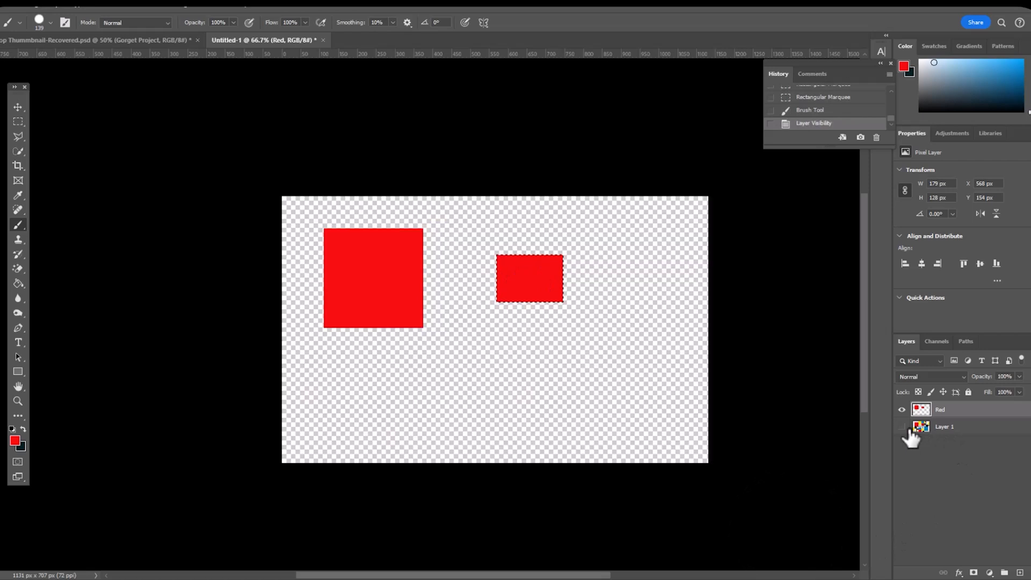
pyautogui.click(902, 426)
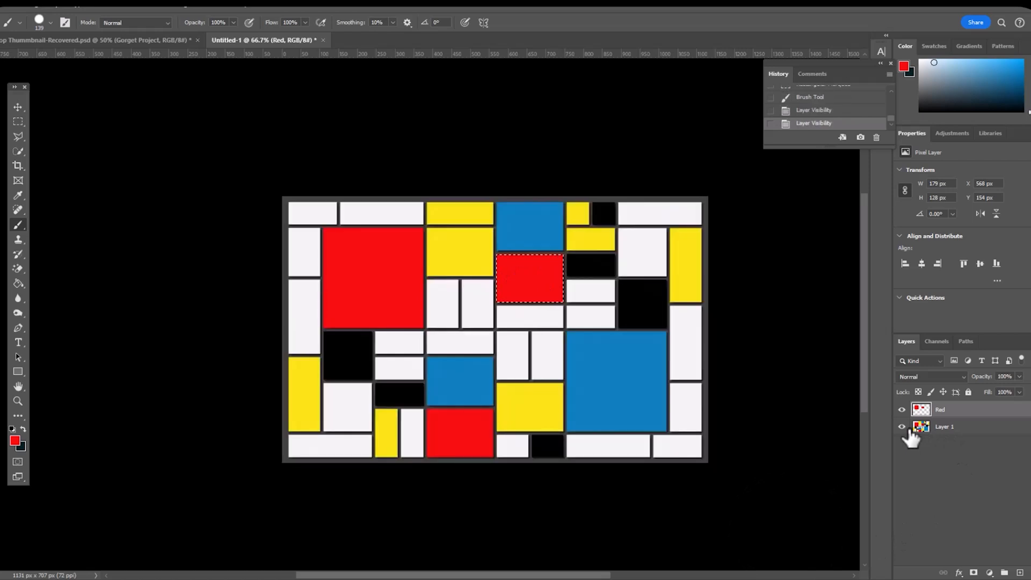
# Marquee the red rectangle at the artwork's lower edge, about 181 by 134 px, and brush it red on the Red layer
pyautogui.click(18, 122)
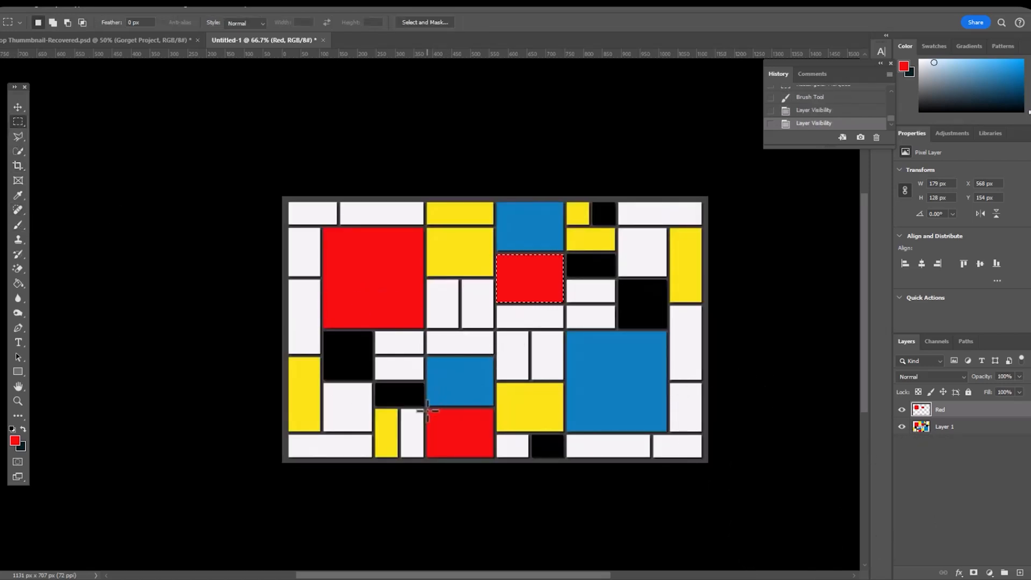
pyautogui.moveTo(427, 409); pyautogui.dragTo(493, 460)
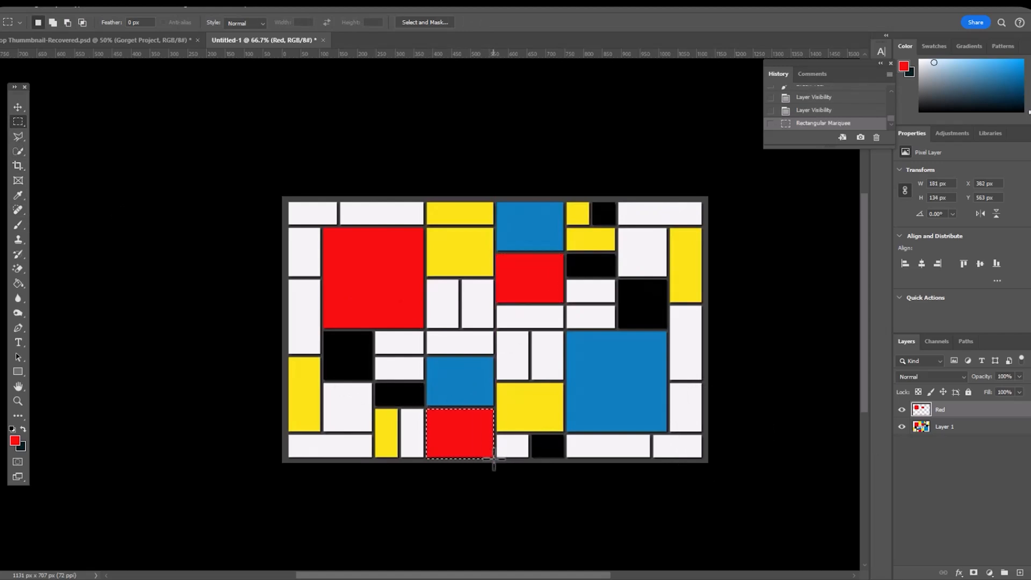
pyautogui.click(23, 225)
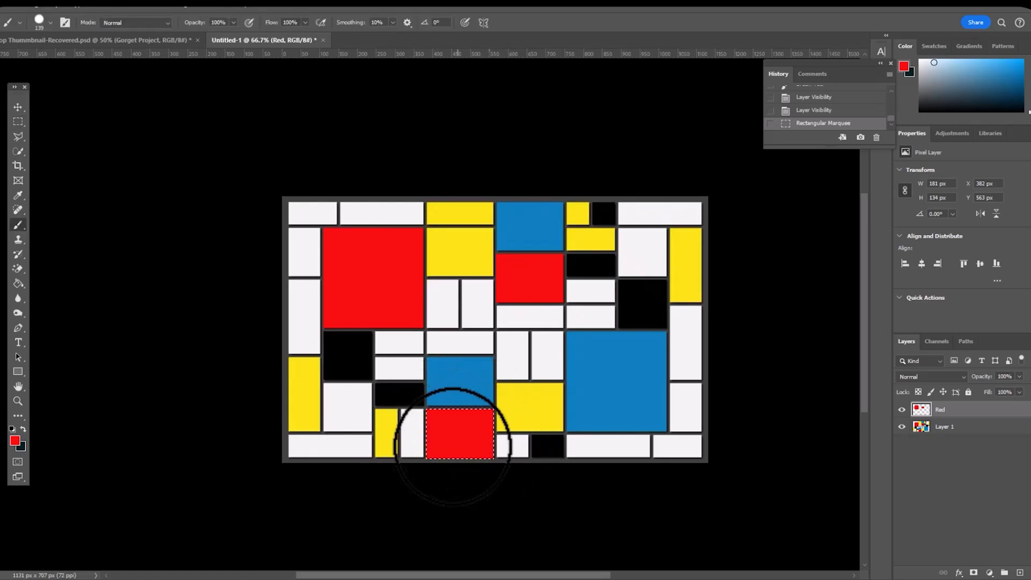
pyautogui.moveTo(470, 447); pyautogui.dragTo(781, 443)
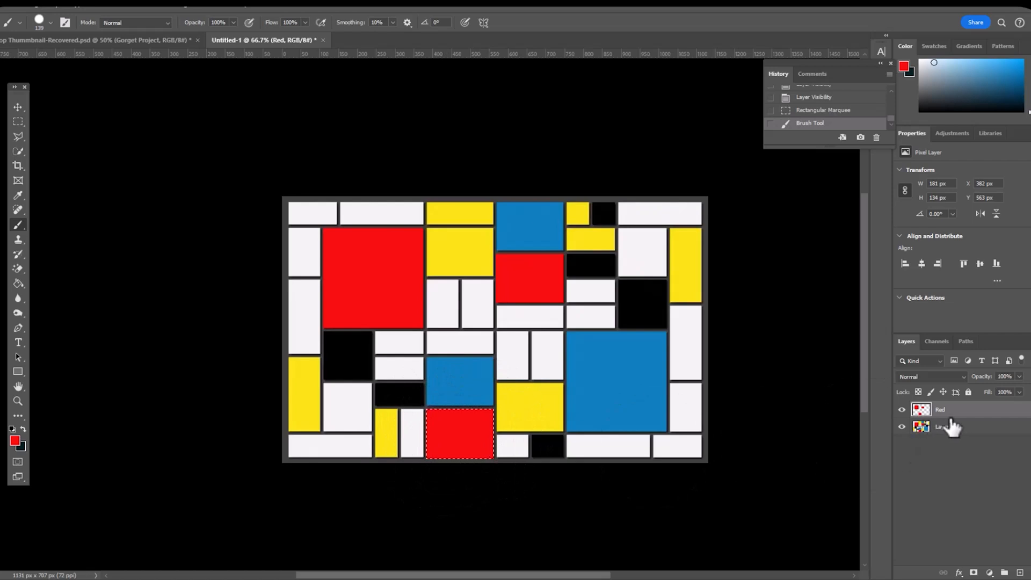
pyautogui.click(902, 427)
pyautogui.click(902, 427)
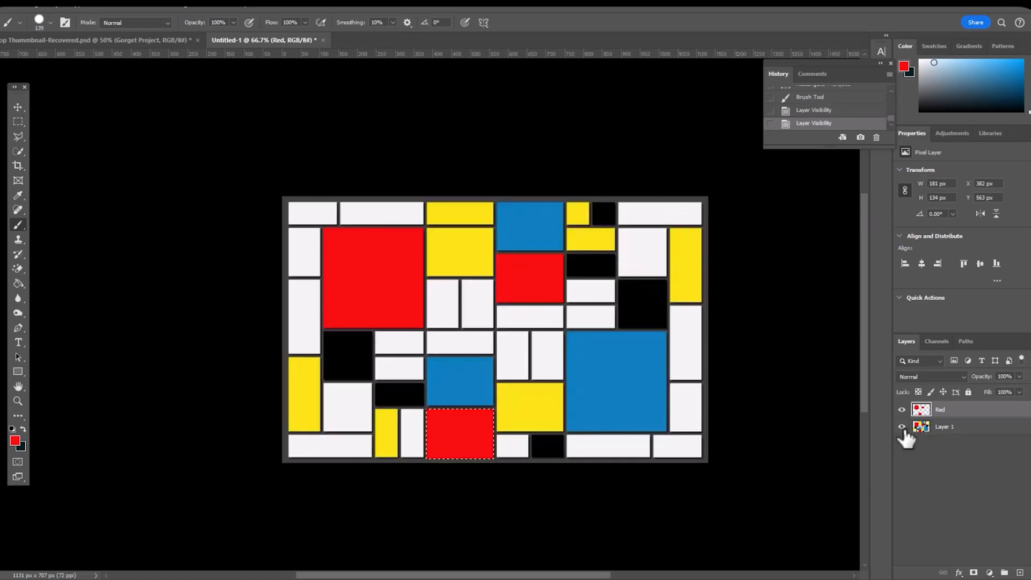
# Add a new layer above Red and name it Blue
pyautogui.click(1020, 573)
pyautogui.doubleClick(942, 409)
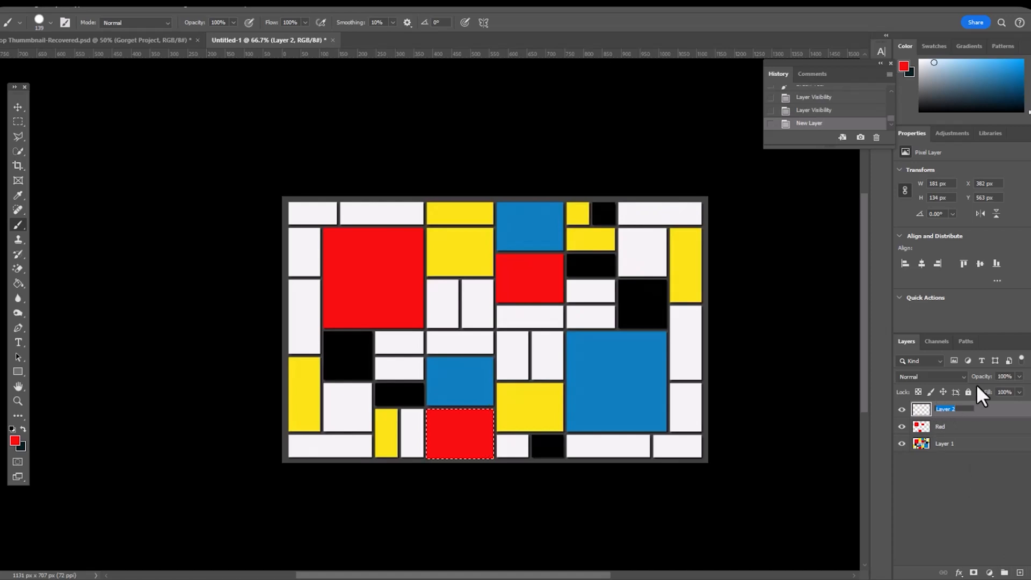
pyautogui.write('B')
pyautogui.press('Return')
# Select the artwork's three blue blocks in one combined marquee selection and paint them blue on the Blue layer
pyautogui.press('m')
pyautogui.moveTo(428, 356)
pyautogui.mouseDown()
pyautogui.moveTo(457, 371)
pyautogui.moveTo(460, 395)
pyautogui.mouseUp()
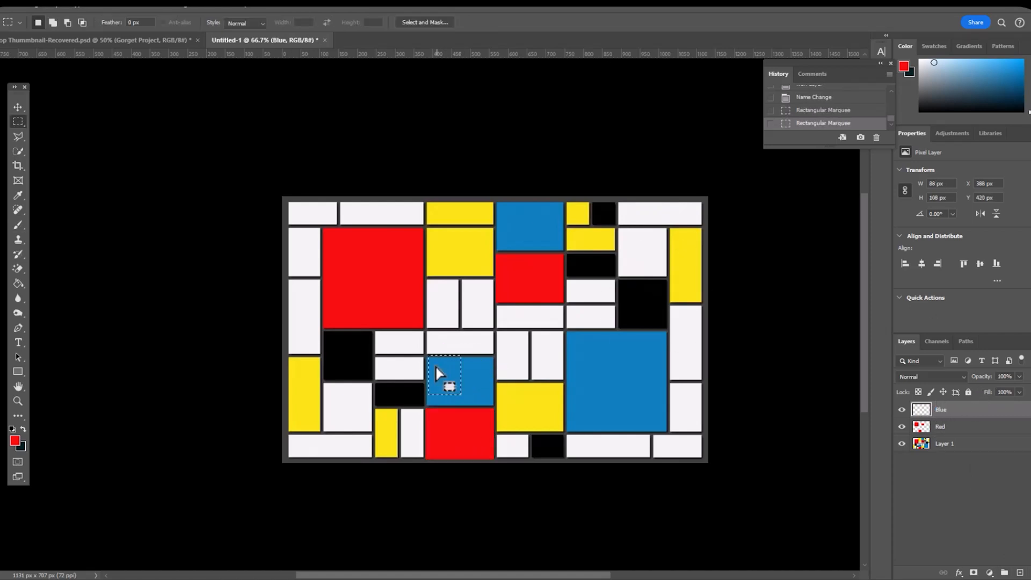
pyautogui.moveTo(428, 357); pyautogui.dragTo(494, 405)
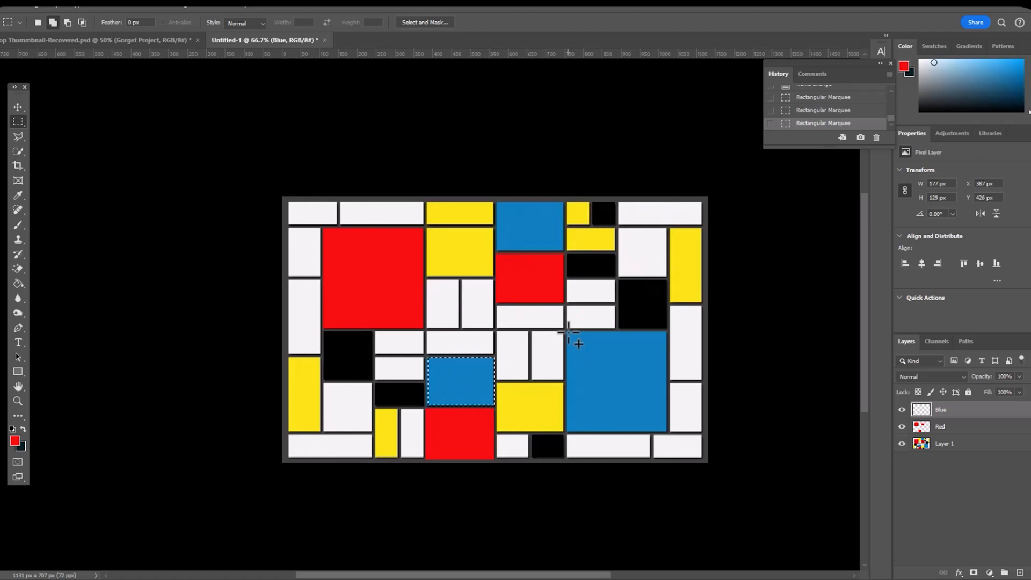
pyautogui.moveTo(569, 333); pyautogui.dragTo(668, 432)
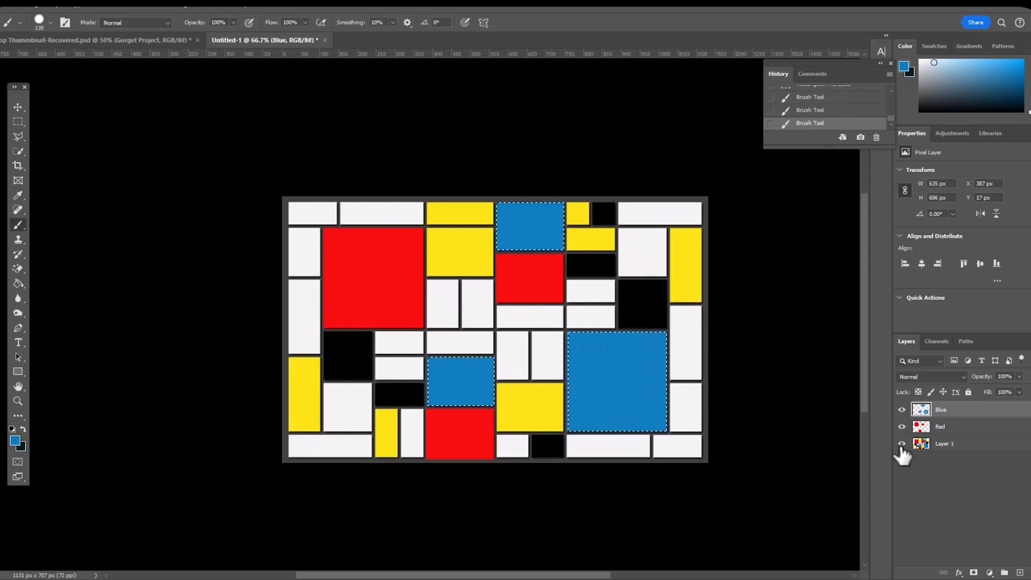
pyautogui.click(902, 444)
pyautogui.click(902, 444)
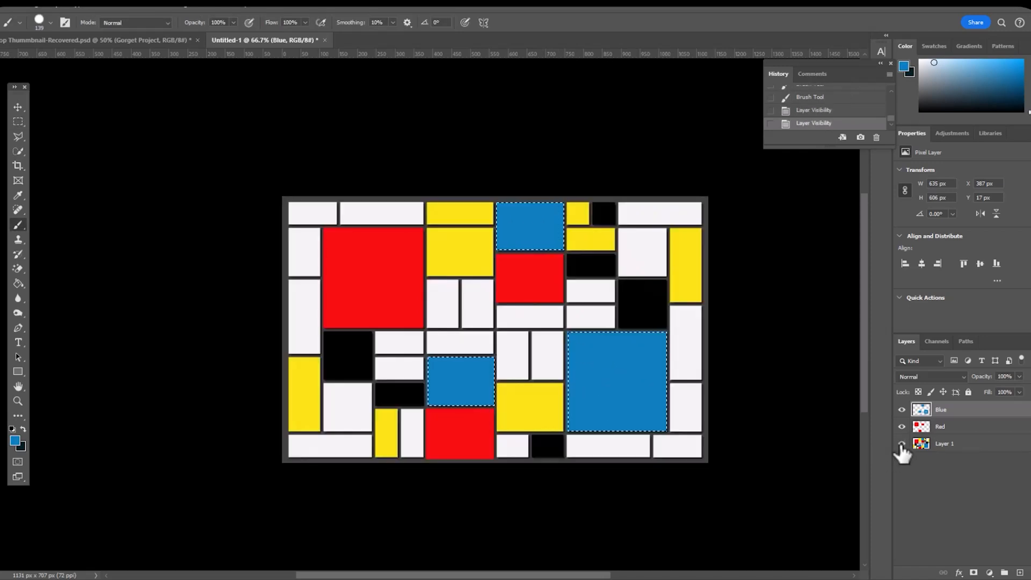
pyautogui.moveTo(616, 379); pyautogui.dragTo(587, 386)
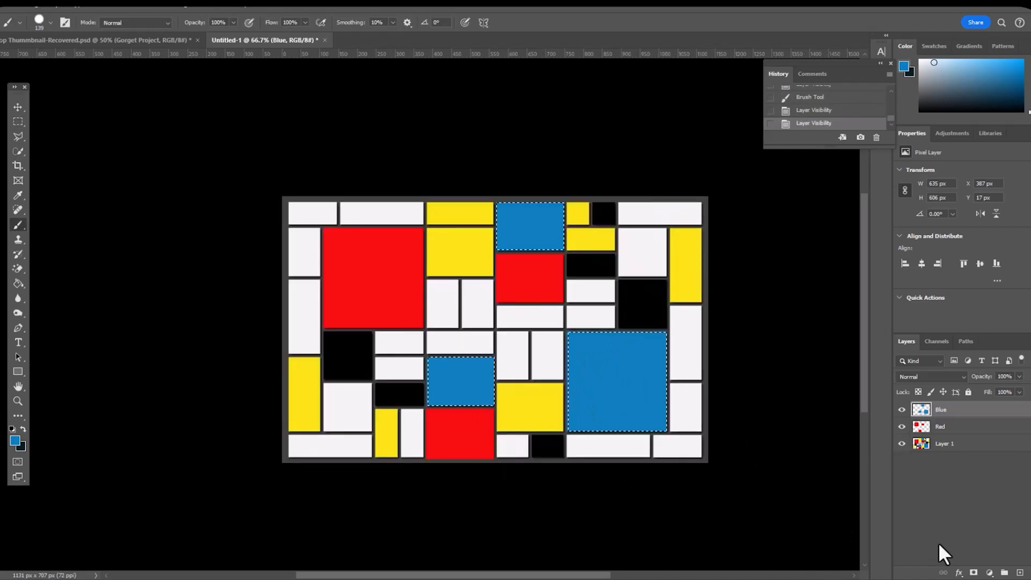
# Add a new layer and marquee the white blocks around the artwork's outer edge in one combined selection
pyautogui.click(1020, 573)
pyautogui.press('m')
pyautogui.moveTo(288, 203); pyautogui.dragTo(337, 224)
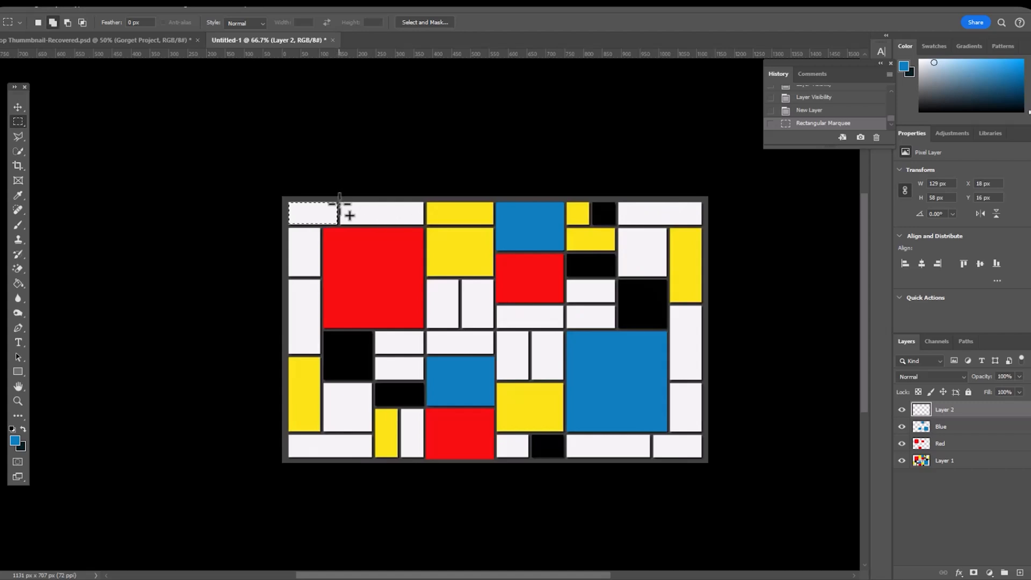
pyautogui.moveTo(340, 203); pyautogui.dragTo(436, 236)
pyautogui.moveTo(621, 204); pyautogui.dragTo(703, 225)
pyautogui.moveTo(618, 228); pyautogui.dragTo(497, 461)
pyautogui.moveTo(401, 410); pyautogui.dragTo(423, 458)
pyautogui.moveTo(292, 436); pyautogui.dragTo(371, 459)
pyautogui.moveTo(291, 282); pyautogui.dragTo(321, 352)
pyautogui.moveTo(290, 229); pyautogui.dragTo(321, 277)
# Add the small white blocks in the artwork's interior to the combined marquee selection
pyautogui.moveTo(374, 331); pyautogui.dragTo(423, 354)
pyautogui.moveTo(376, 358); pyautogui.dragTo(424, 381)
pyautogui.moveTo(428, 279)
pyautogui.mouseDown()
pyautogui.moveTo(459, 304)
pyautogui.moveTo(458, 327)
pyautogui.mouseUp()
pyautogui.moveTo(463, 280); pyautogui.dragTo(492, 328)
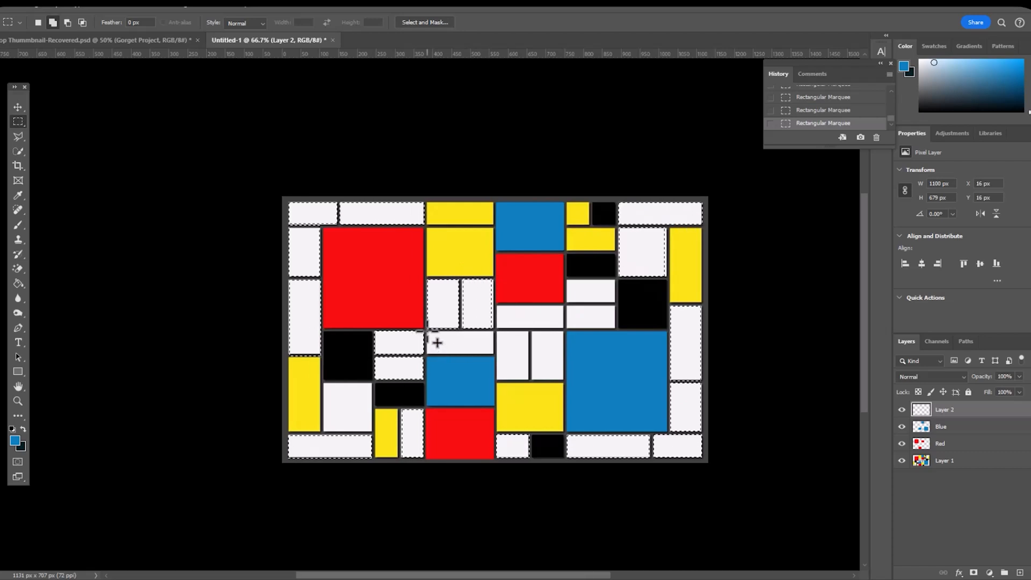
pyautogui.moveTo(427, 331); pyautogui.dragTo(493, 354)
pyautogui.moveTo(496, 306)
pyautogui.mouseDown()
pyautogui.moveTo(532, 329)
pyautogui.moveTo(564, 328)
pyautogui.mouseUp()
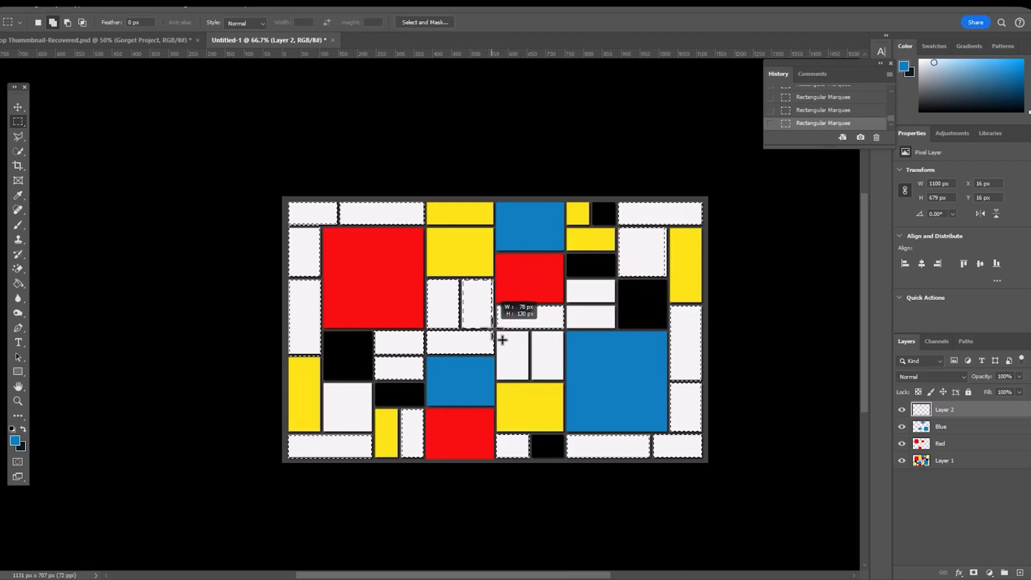
pyautogui.moveTo(497, 331); pyautogui.dragTo(528, 380)
pyautogui.moveTo(534, 331); pyautogui.dragTo(562, 381)
pyautogui.moveTo(568, 307); pyautogui.dragTo(614, 328)
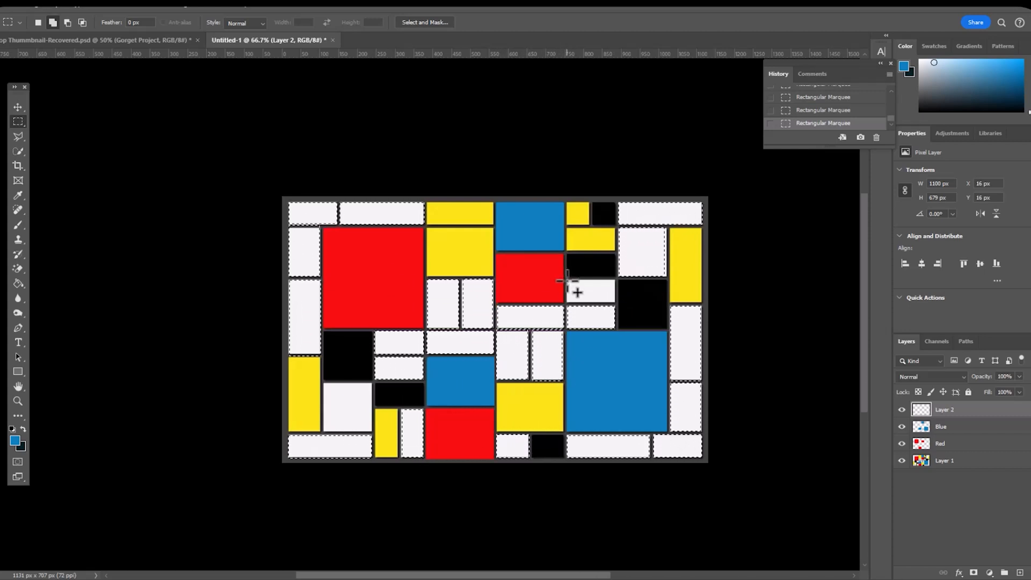
pyautogui.moveTo(567, 280); pyautogui.dragTo(617, 302)
# Set the foreground colour to near-white fafcfd and fill the selected blocks with the Paint Bucket
pyautogui.click(15, 440)
pyautogui.click(400, 344)
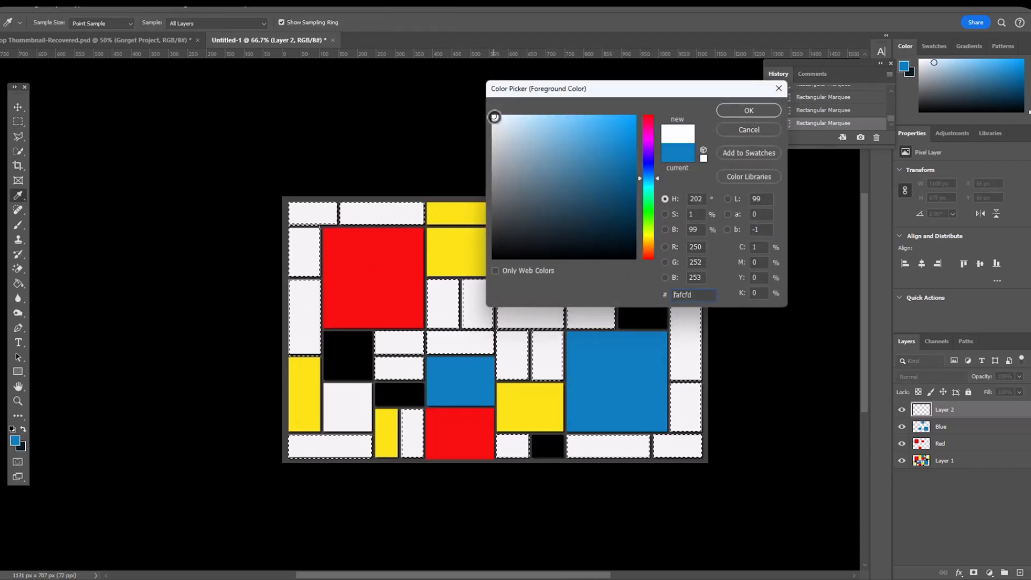
pyautogui.click(749, 110)
pyautogui.click(18, 283)
pyautogui.click(306, 224)
pyautogui.click(392, 223)
pyautogui.click(336, 453)
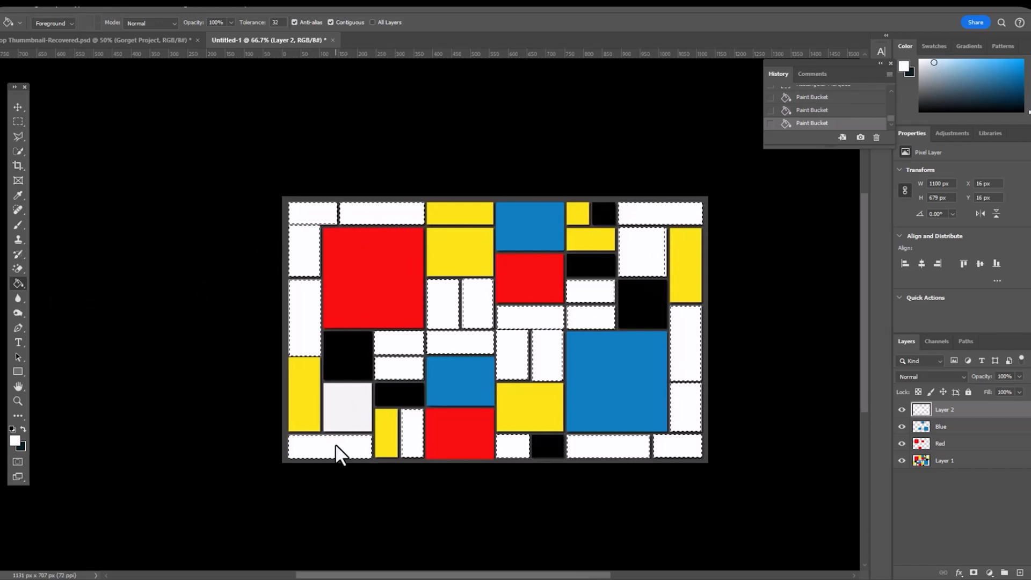
# Marquee the remaining off-white square in the lower-left area, about 128 by 131 px, and fill it with white
pyautogui.press('m')
pyautogui.moveTo(324, 383)
pyautogui.mouseDown()
pyautogui.moveTo(332, 412)
pyautogui.moveTo(372, 431)
pyautogui.mouseUp()
pyautogui.click(18, 283)
pyautogui.click(327, 419)
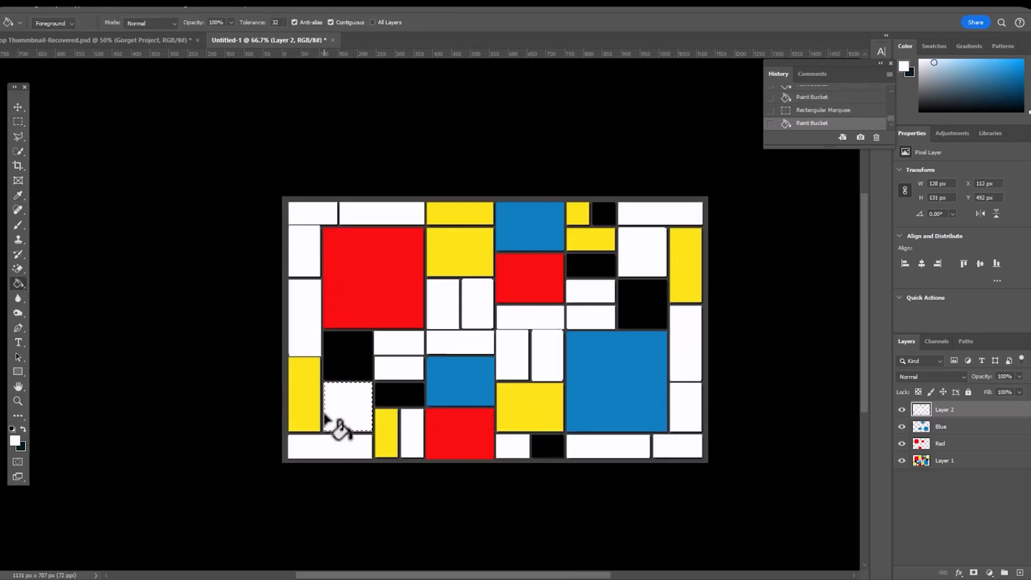
# Rename the white blocks' layer White and add a new layer above it named Black
pyautogui.click(951, 397)
pyautogui.write('White')
pyautogui.click(975, 502)
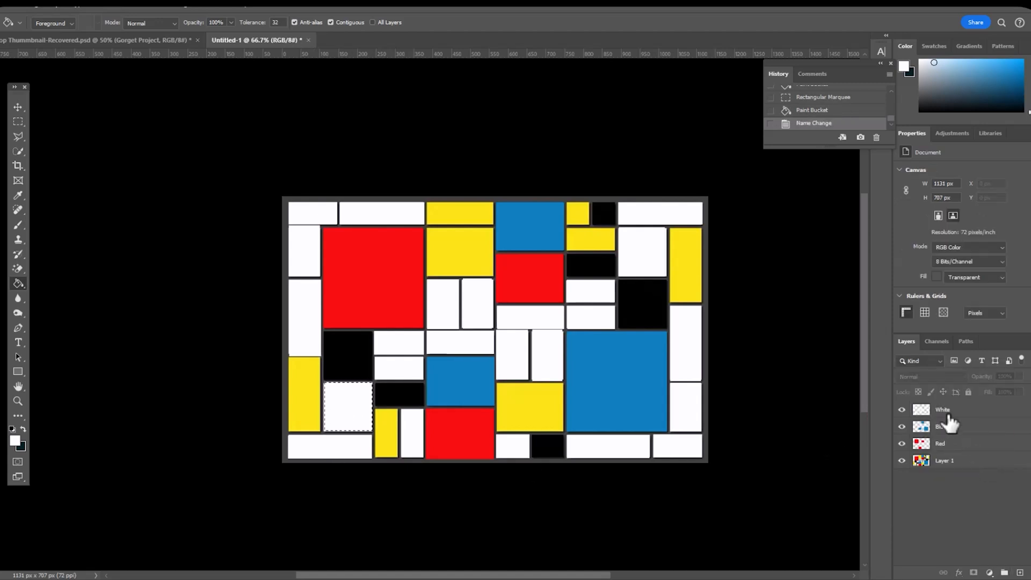
pyautogui.click(1020, 573)
pyautogui.doubleClick(944, 411)
pyautogui.write('Black')
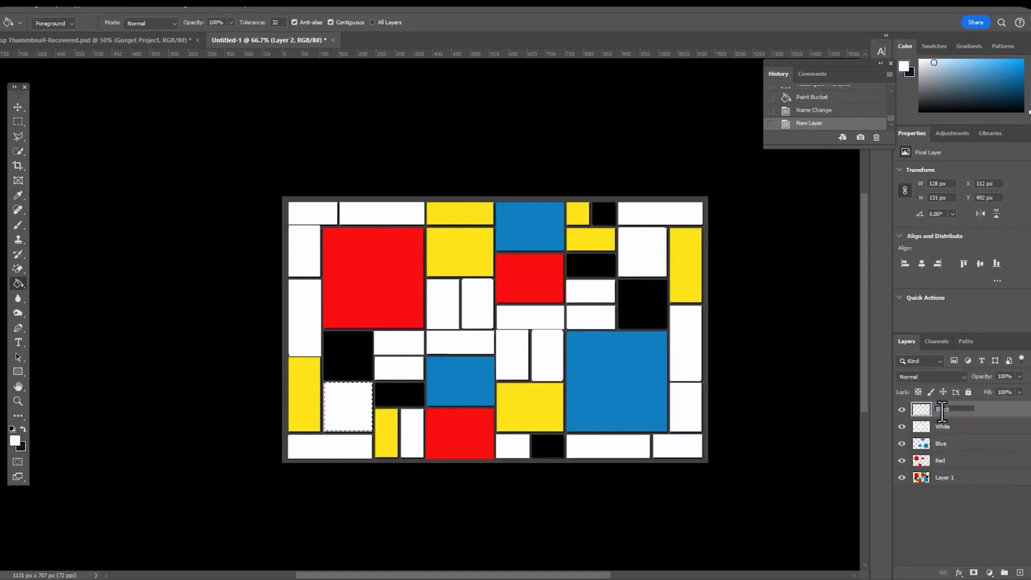
pyautogui.press('Return')
# Marquee the artwork's six black blocks in one combined selection and fill them with near-black on the Black layer
pyautogui.click(18, 122)
pyautogui.moveTo(324, 332); pyautogui.dragTo(373, 381)
pyautogui.moveTo(375, 383); pyautogui.dragTo(424, 408)
pyautogui.moveTo(593, 202); pyautogui.dragTo(617, 226)
pyautogui.moveTo(567, 253); pyautogui.dragTo(667, 328)
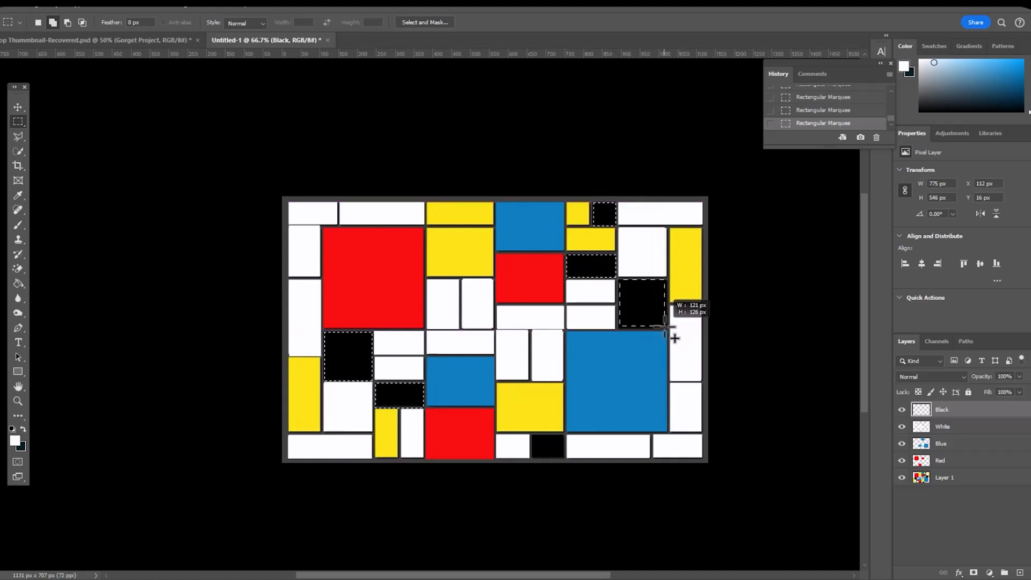
pyautogui.moveTo(531, 434); pyautogui.dragTo(565, 458)
pyautogui.click(18, 283)
pyautogui.click(497, 425)
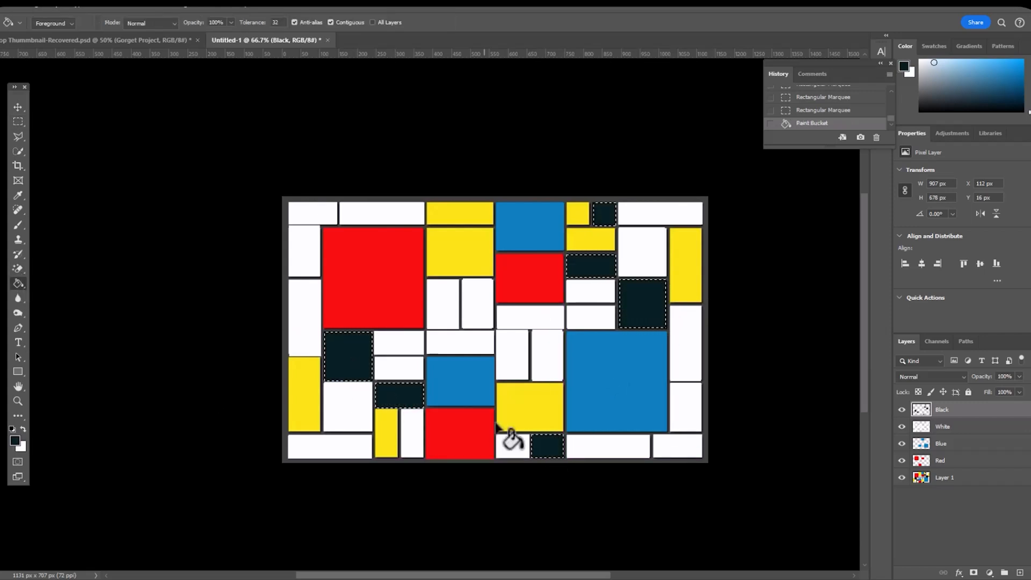
pyautogui.click(903, 478)
pyautogui.click(903, 477)
# Add a new layer named Yellow above Black and add the artwork's yellow blocks to the marquee selection
pyautogui.hotkey('ctrl', 'shift', 'alt', 'n')
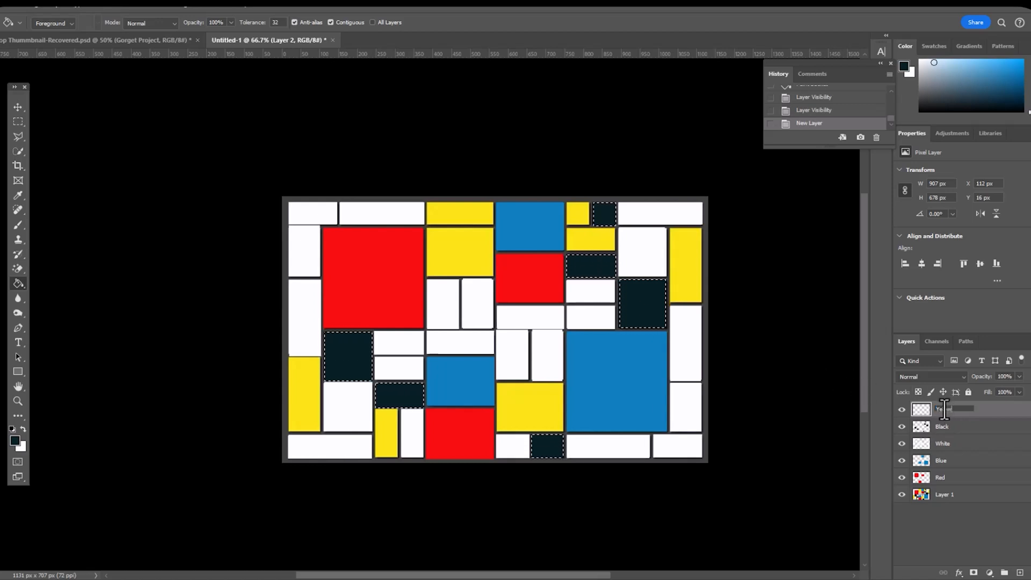
pyautogui.press('Return')
pyautogui.press('m')
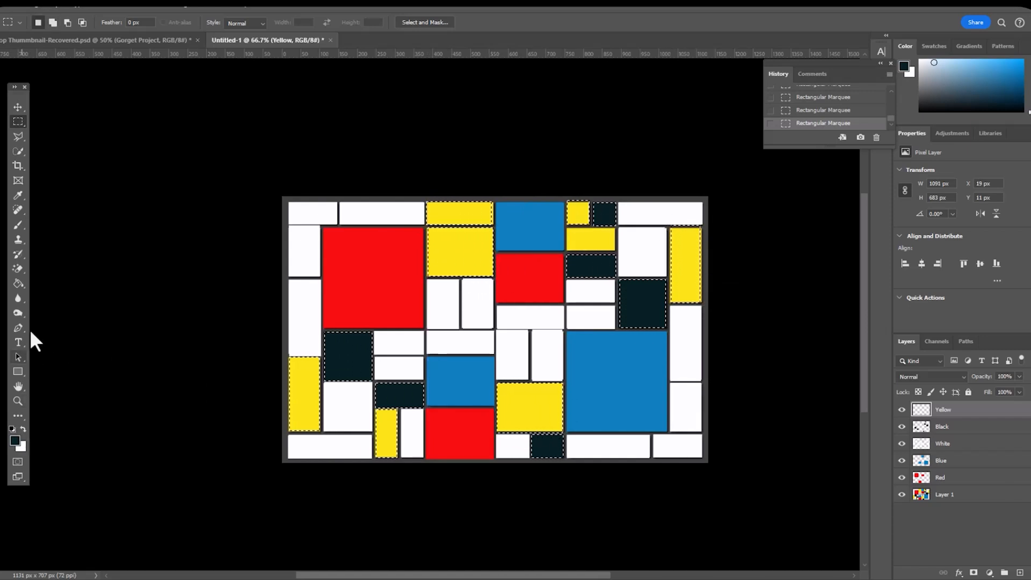
# Sample the artwork's yellow and brush it over the selected yellow blocks on the Yellow layer
pyautogui.click(16, 194)
pyautogui.click(17, 226)
pyautogui.click(317, 408)
pyautogui.hotkey('ctrl', 'z')
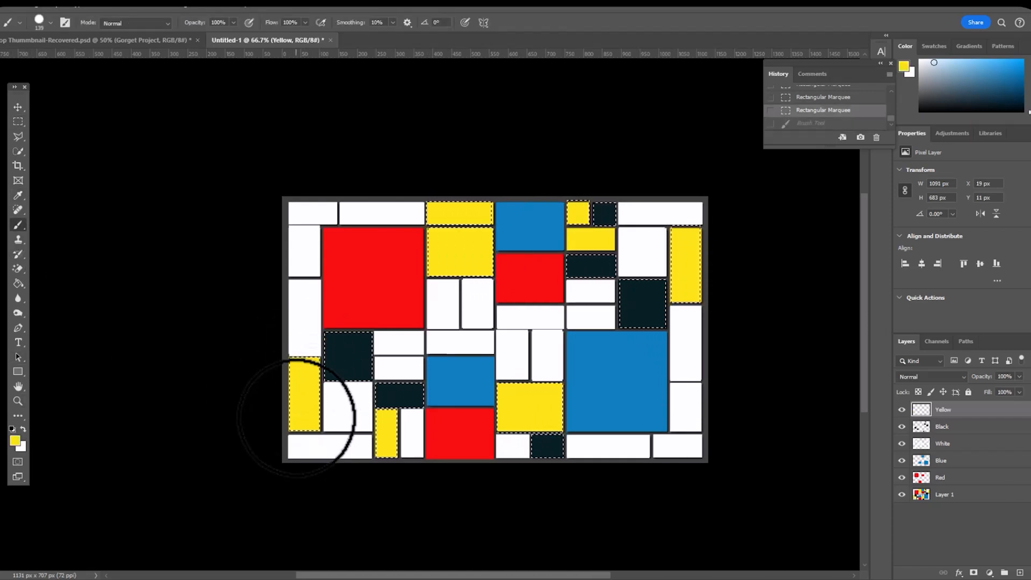
pyautogui.hotkey('ctrl', 'shift', 'z')
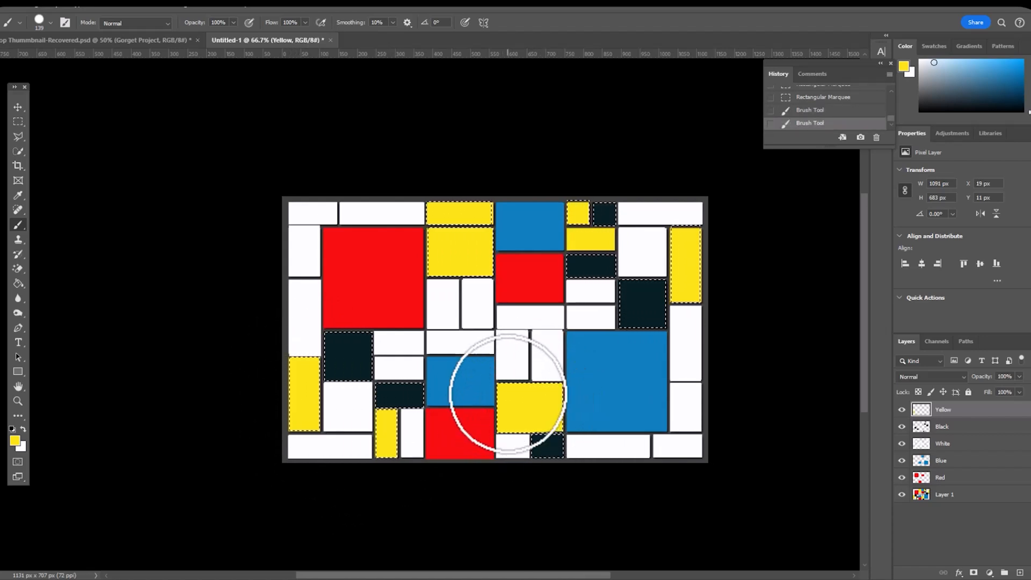
pyautogui.hotkey('ctrl', 'z')
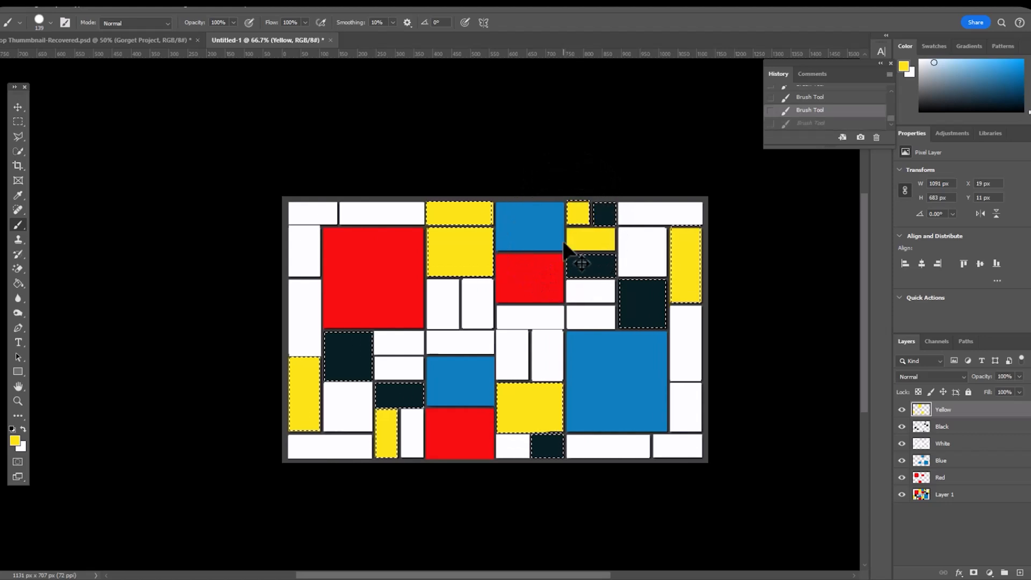
# Reduce the brush size to 42 px and paint the remaining selected yellow blocks
pyautogui.click(50, 22)
pyautogui.press('Return')
pyautogui.moveTo(44, 59); pyautogui.dragTo(30, 59)
pyautogui.hotkey('ctrl', 'shift', 'z')
pyautogui.click(51, 23)
pyautogui.press('Return')
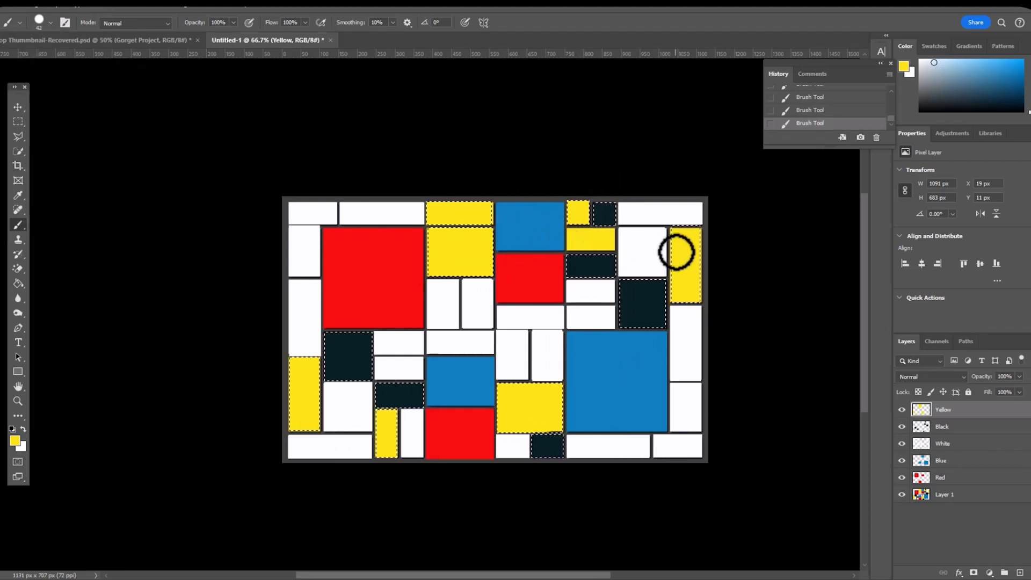
# Marquee the small horizontal yellow block right of the upper blue block, about 127 by 62 px, and brush it yellow
pyautogui.click(19, 123)
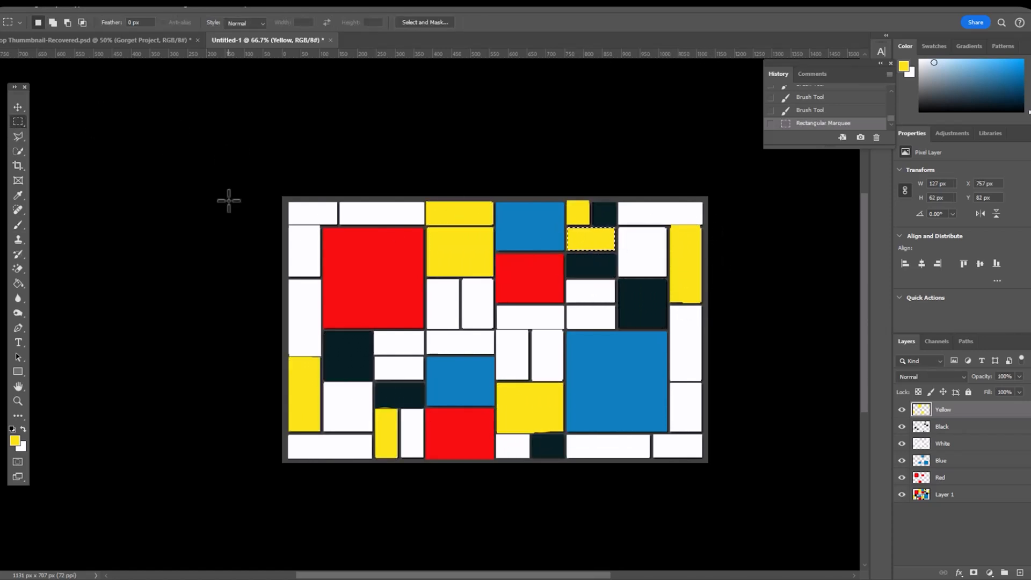
pyautogui.press('b')
pyautogui.click(575, 231)
# Marquee the tall yellow block at the artwork's right edge, about 80 by 200 px, brush it yellow and deselect
pyautogui.press('m')
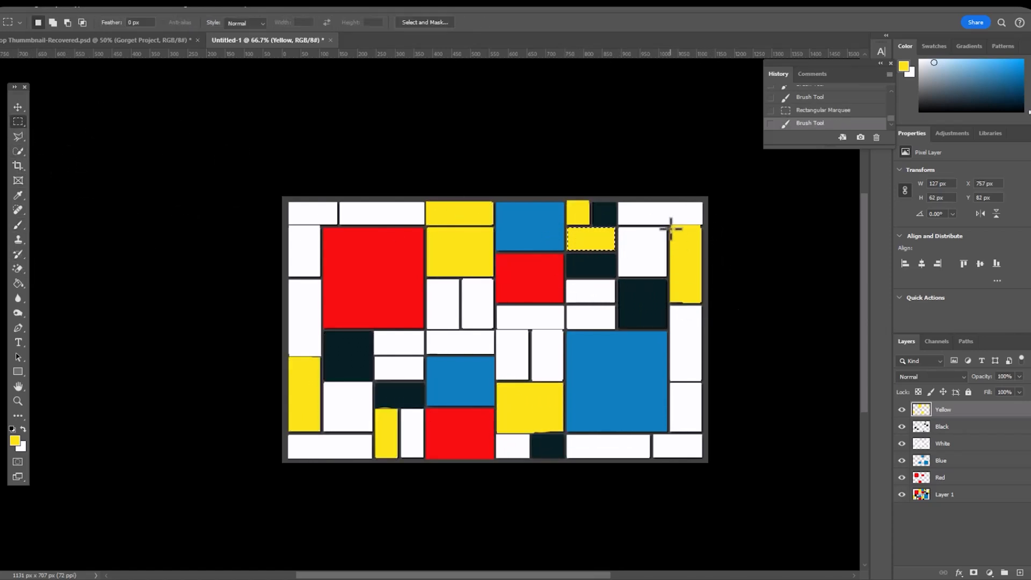
pyautogui.moveTo(701, 302); pyautogui.dragTo(701, 303)
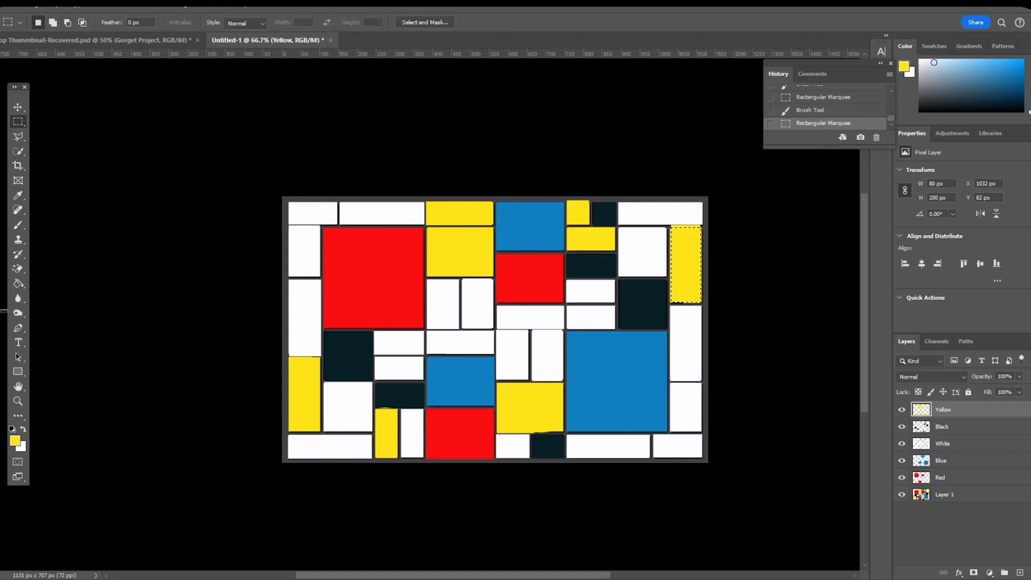
pyautogui.press('b')
pyautogui.click(99, 4)
pyautogui.click(104, 27)
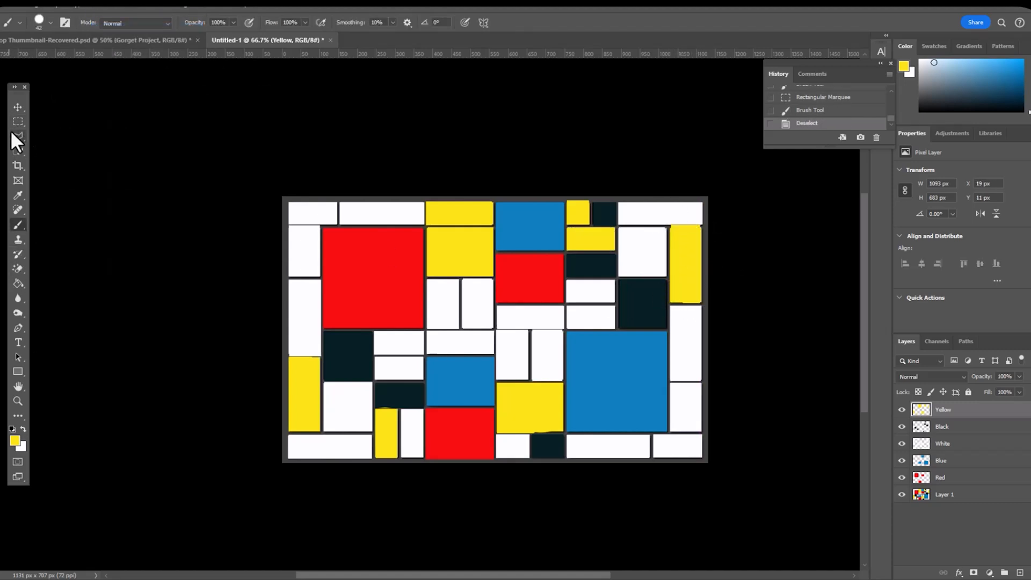
# Hide Layer 1, marquee the yellow block at the artwork's left edge and brush its missing area yellow
pyautogui.click(902, 494)
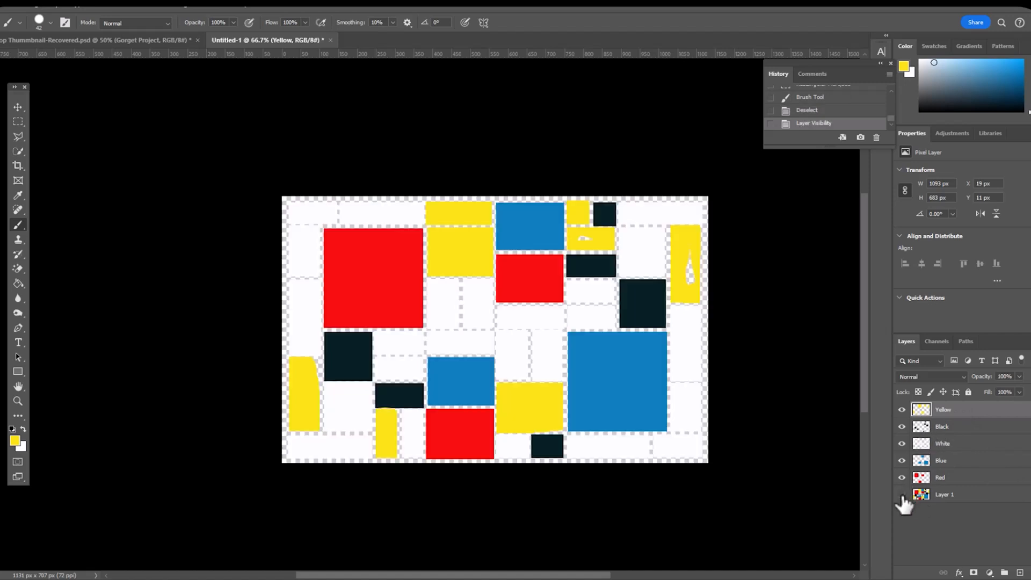
pyautogui.press('m')
pyautogui.moveTo(289, 356)
pyautogui.mouseDown()
pyautogui.moveTo(323, 431)
pyautogui.moveTo(313, 391)
pyautogui.moveTo(292, 423)
pyautogui.mouseUp()
pyautogui.click(18, 225)
# Invert the selection and erase stray yellow around the left-edge block
pyautogui.click(100, 3)
pyautogui.click(108, 51)
pyautogui.click(18, 269)
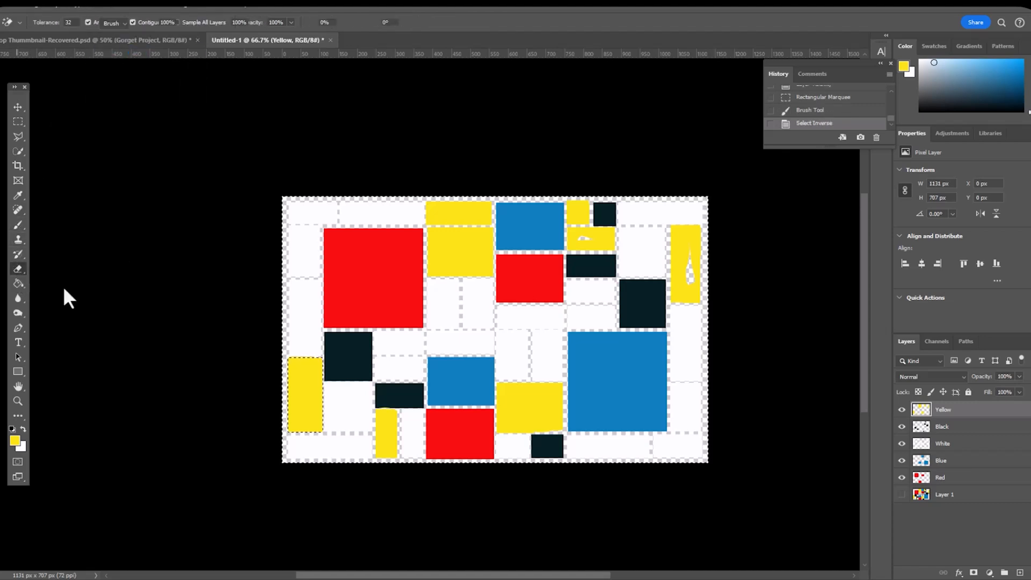
pyautogui.moveTo(288, 357); pyautogui.dragTo(461, 299)
# Deselect and brush over the unpainted gaps in the two yellow blocks on the artwork's upper-right side
pyautogui.press('b')
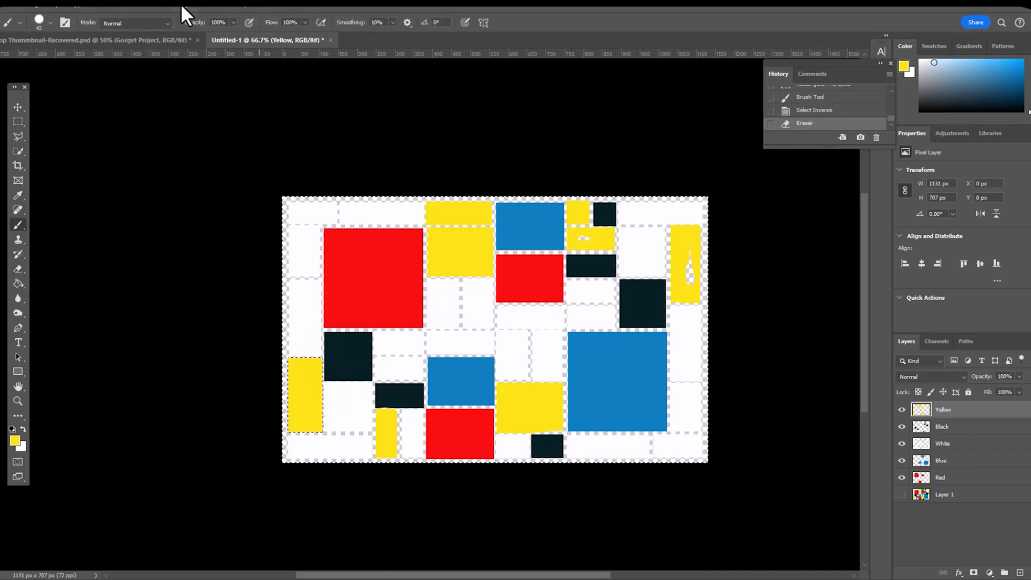
pyautogui.click(100, 3)
pyautogui.click(108, 28)
pyautogui.moveTo(610, 237); pyautogui.dragTo(582, 238)
pyautogui.moveTo(686, 258); pyautogui.dragTo(690, 291)
# Add a new layer, place it directly below Red and fill it with dark grey 5b5a51
pyautogui.click(1020, 572)
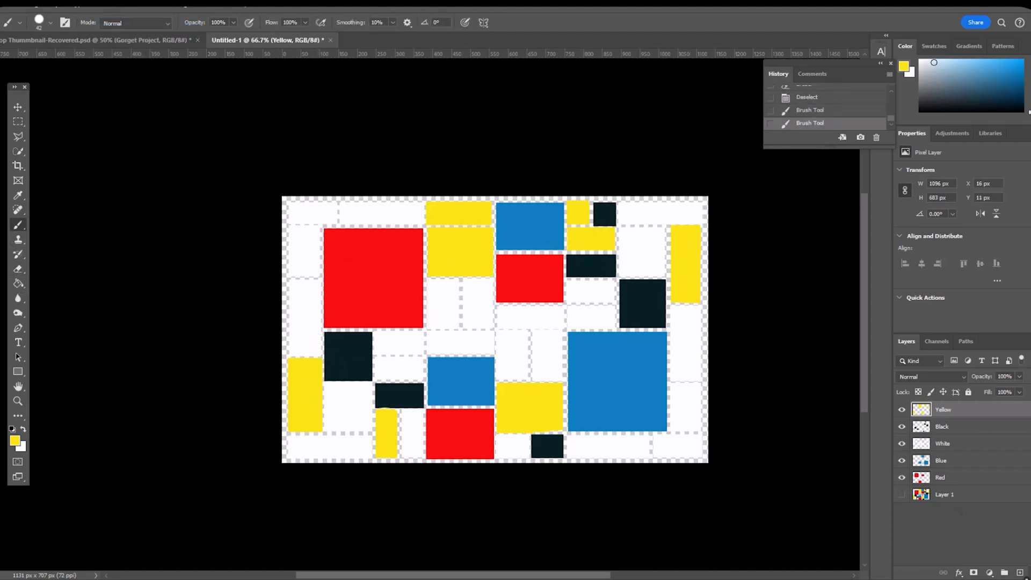
pyautogui.moveTo(945, 409); pyautogui.dragTo(961, 496)
pyautogui.click(15, 441)
pyautogui.click(507, 208)
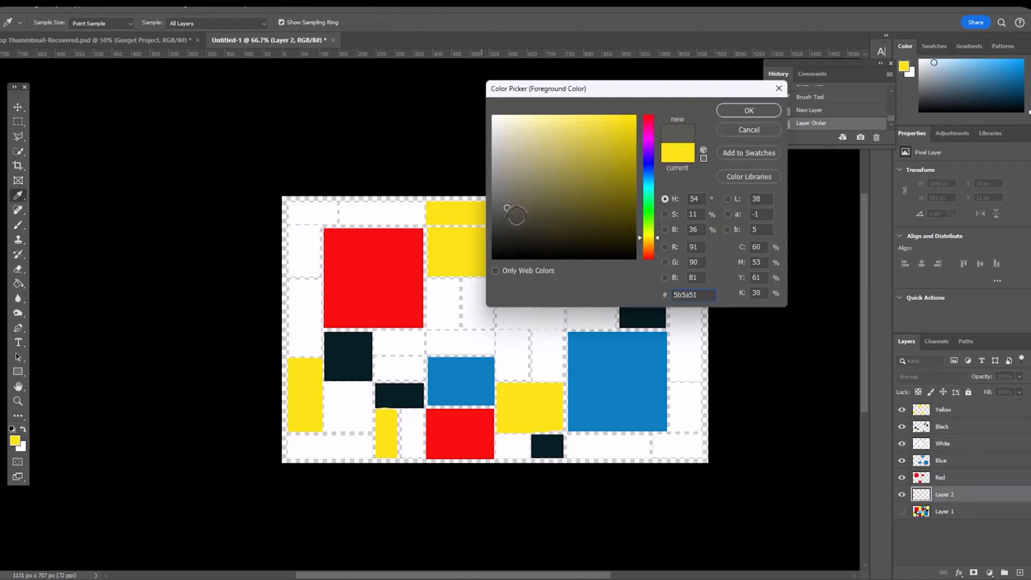
pyautogui.press('Return')
pyautogui.click(18, 283)
pyautogui.click(305, 317)
# Marquee the horizontal line below the top row of blocks, about 548 by 16 px, clear it from the colour layers and deselect
pyautogui.press('m')
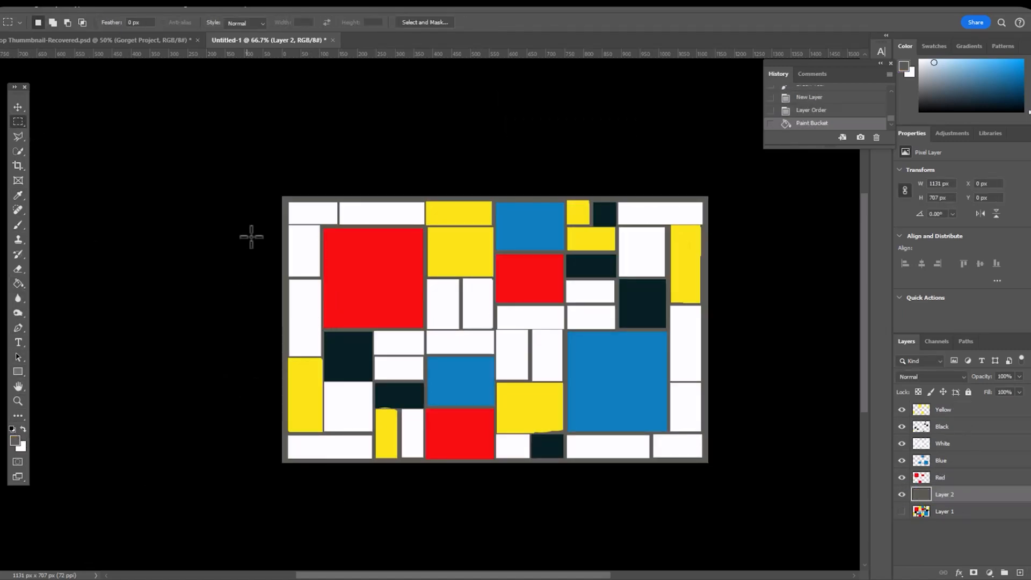
pyautogui.moveTo(288, 224); pyautogui.dragTo(493, 229)
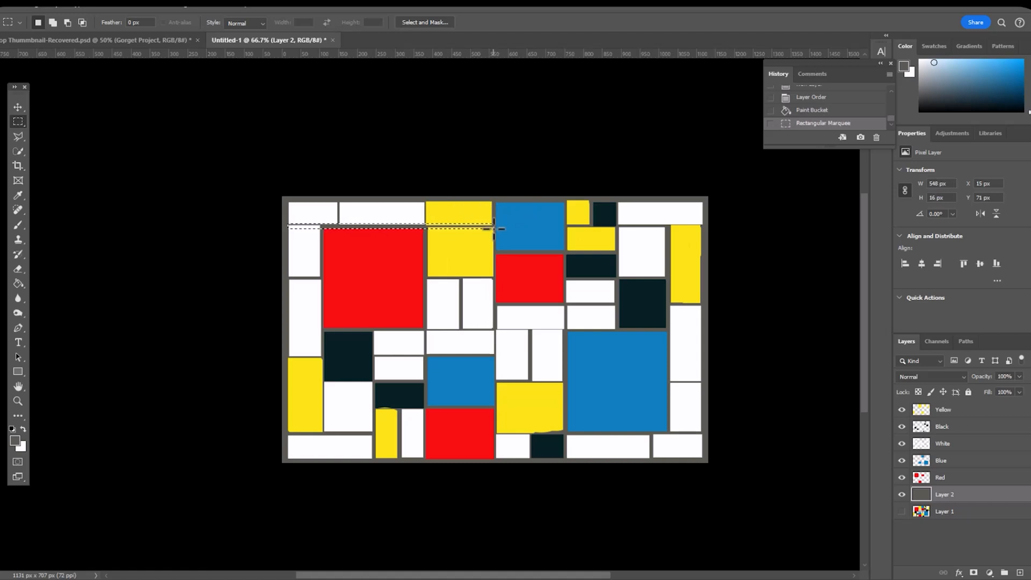
pyautogui.press('Delete')
pyautogui.click(966, 409)
pyautogui.hotkey('ctrl', 'z')
pyautogui.press('Delete')
pyautogui.click(967, 426)
pyautogui.press('Delete')
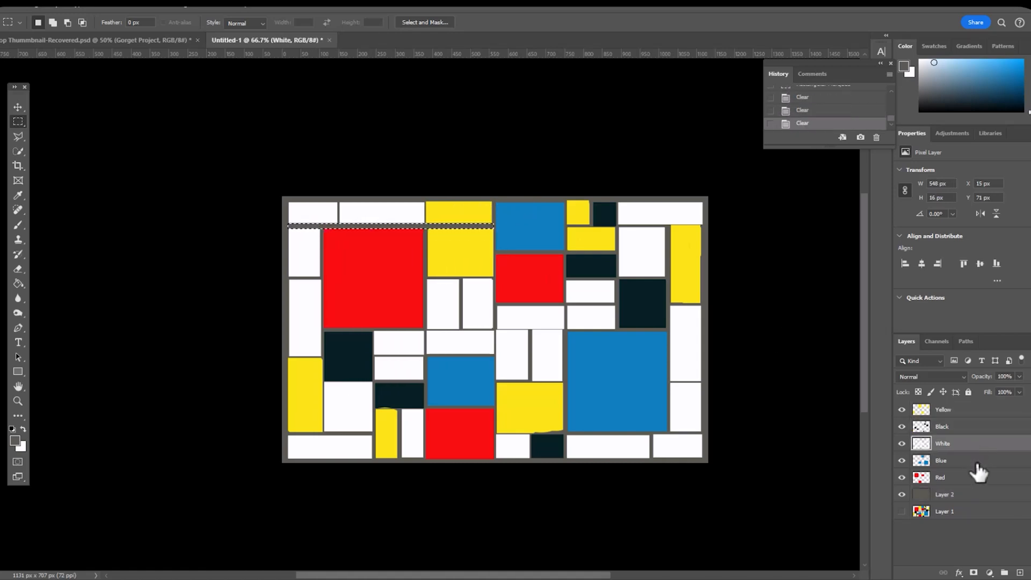
pyautogui.click(966, 444)
pyautogui.press('Delete')
pyautogui.click(967, 478)
pyautogui.hotkey('ctrl', 'd')
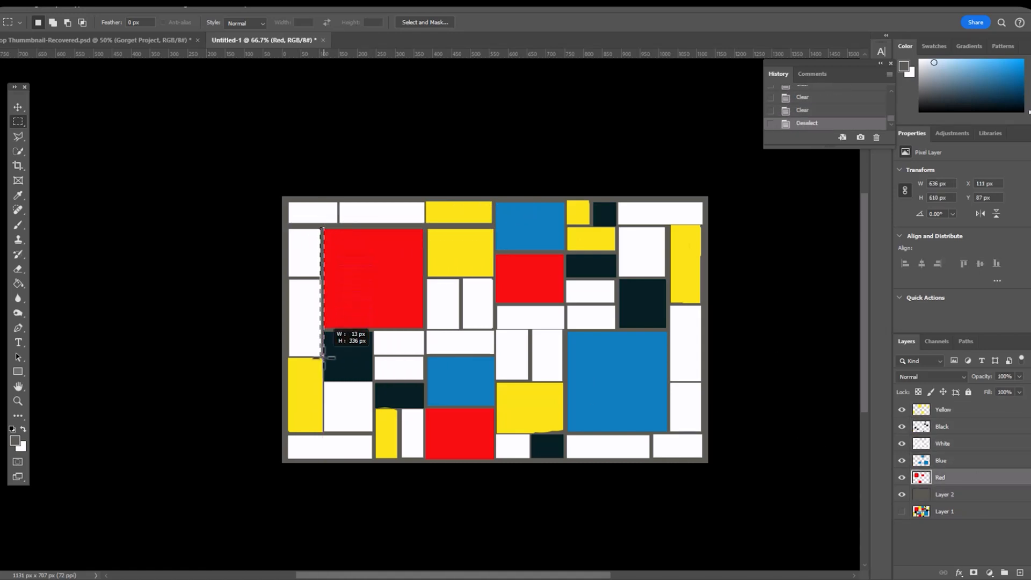
# Marquee the vertical line beside the left column, about 11 by 550 px, nudge it right and clear it on the active layer
pyautogui.moveTo(323, 357); pyautogui.dragTo(325, 436)
pyautogui.press('Right')
pyautogui.press('Delete')
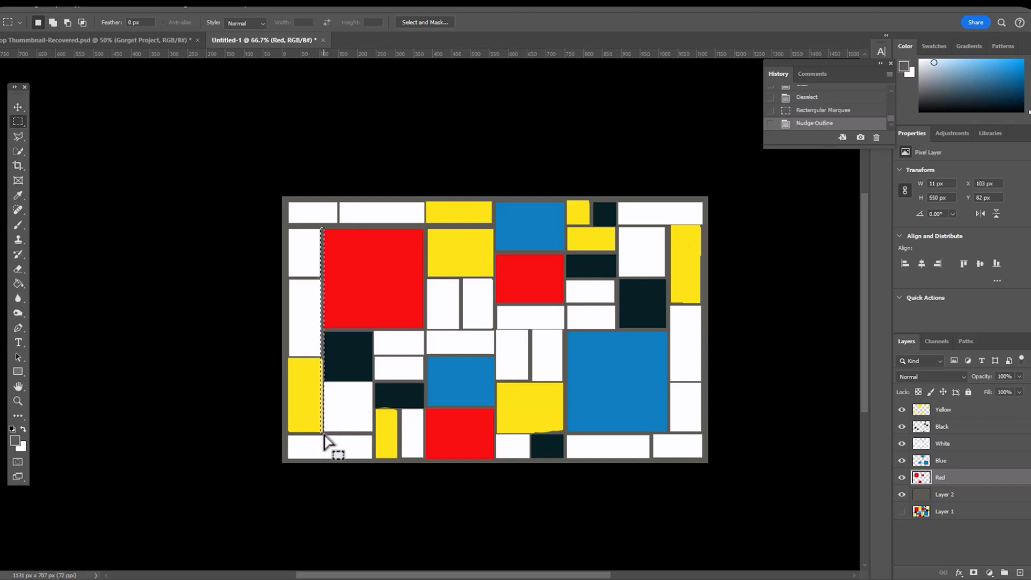
# Marquee the horizontal line across the middle blocks, about 375 by 16 px, nudge it down and clear it from Red, Blue and White
pyautogui.moveTo(425, 328); pyautogui.dragTo(566, 333)
pyautogui.press('Down')
pyautogui.press('Delete')
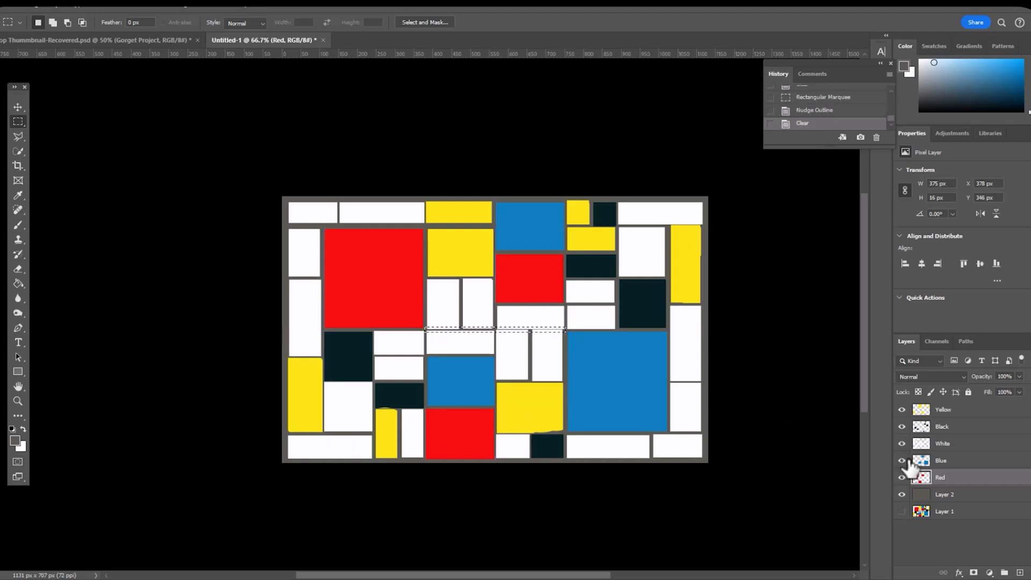
pyautogui.hotkey('alt', ']')
pyautogui.press('Delete')
pyautogui.hotkey('alt', ']')
pyautogui.press('Delete')
# On the Yellow layer, marquee the full-height vertical line left of the upper blue block, about 10 by 704 px, and nudge it right
pyautogui.hotkey('alt', ']')
pyautogui.hotkey('alt', ']')
pyautogui.moveTo(489, 196); pyautogui.dragTo(492, 463)
pyautogui.press('Right')
pyautogui.press('Right')
pyautogui.press('Right')
pyautogui.press('Right')
pyautogui.press('Right')
pyautogui.press('Right')
pyautogui.press('Right')
pyautogui.press('Right')
pyautogui.press('Right')
pyautogui.press('Right')
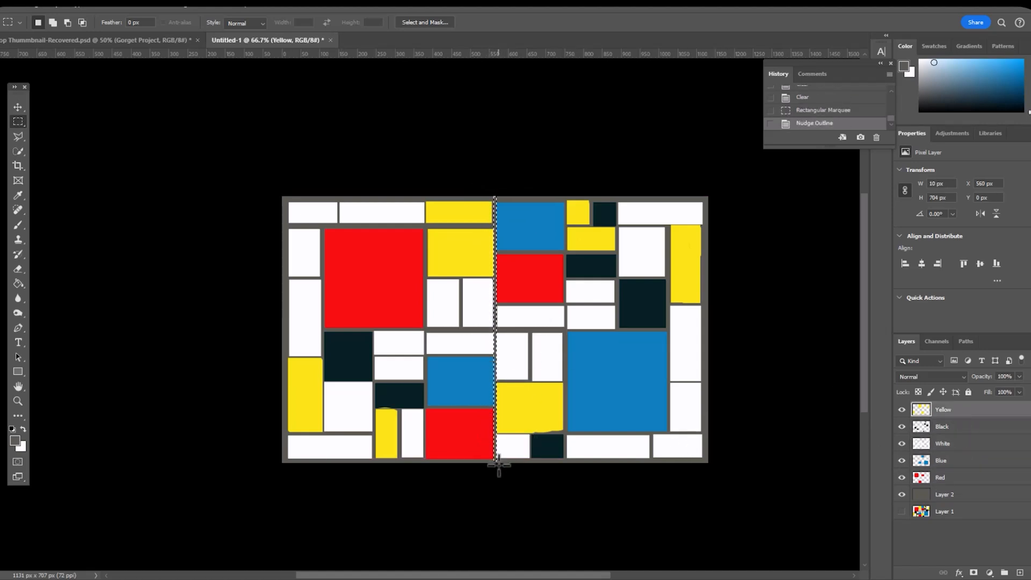
# Clear the selected full-height strip from the colour layers, from Yellow down to Red
pyautogui.press('Delete')
pyautogui.click(962, 460)
pyautogui.press('Delete')
pyautogui.click(962, 478)
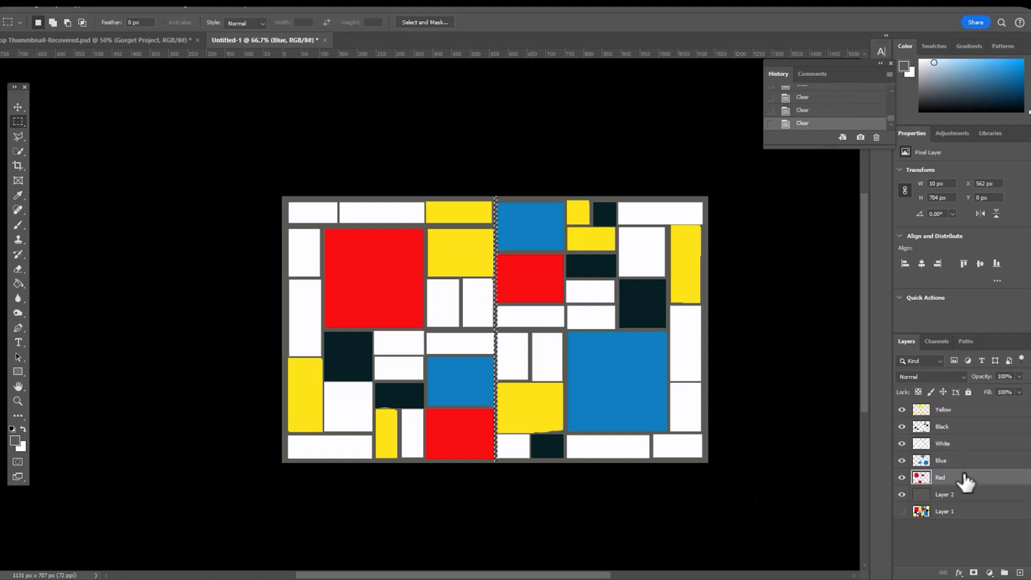
pyautogui.press('Delete')
# Marquee the lower-middle yellow block, about 178 by 135 px, sample its yellow and brush over its uneven bottom edge on the active layer
pyautogui.moveTo(497, 383); pyautogui.dragTo(563, 433)
pyautogui.click(18, 225)
pyautogui.keyDown('alt'); pyautogui.click(484, 408); pyautogui.keyUp('alt')
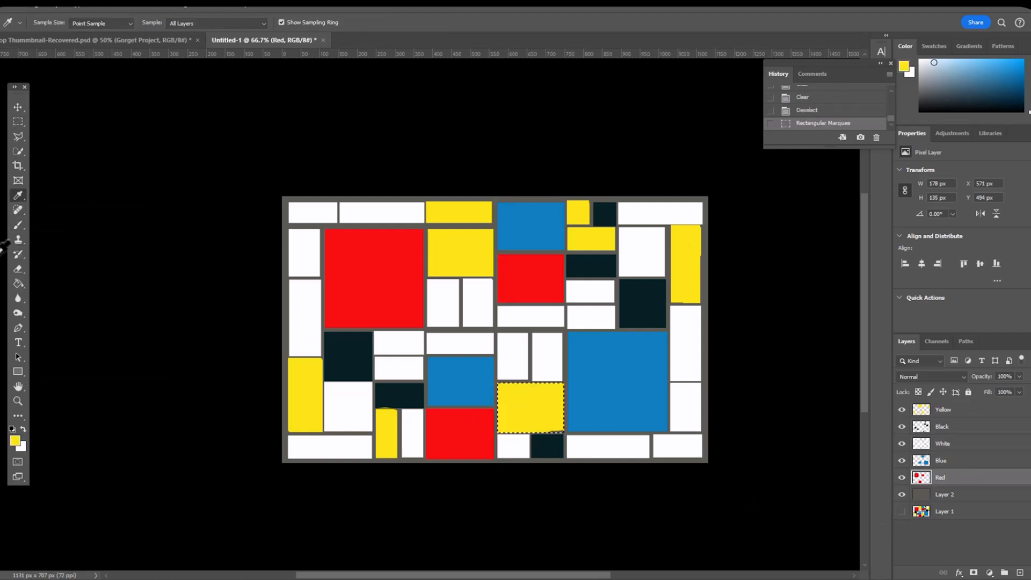
pyautogui.click(560, 433)
# Marquee the horizontal line under the top-right white block, about 230 by 10 px, and clear it from the colour layers, from Red up to Yellow
pyautogui.press('m')
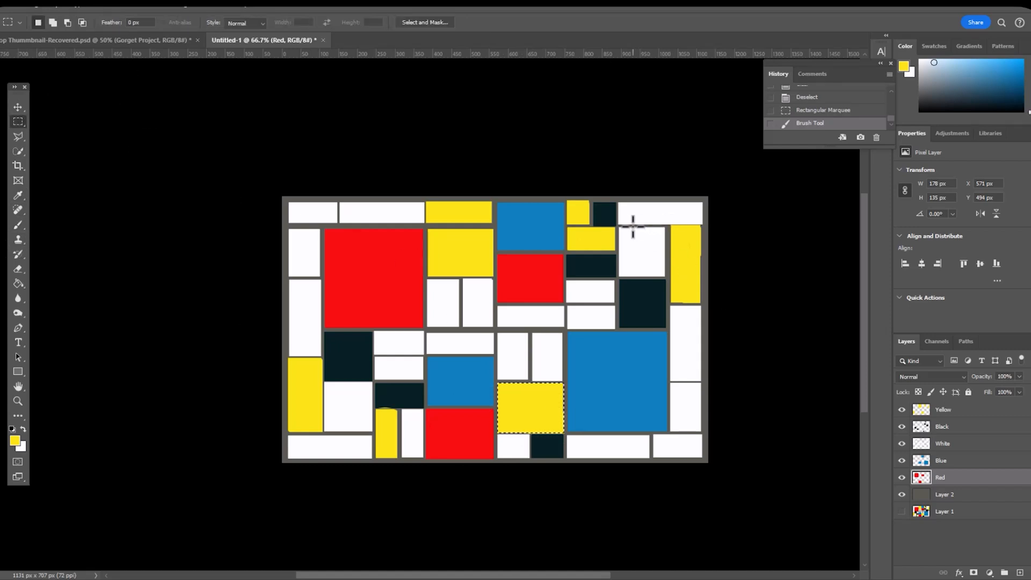
pyautogui.moveTo(619, 225); pyautogui.dragTo(703, 230)
pyautogui.press('Delete')
pyautogui.press('Delete')
pyautogui.press('Delete')
pyautogui.click(959, 426)
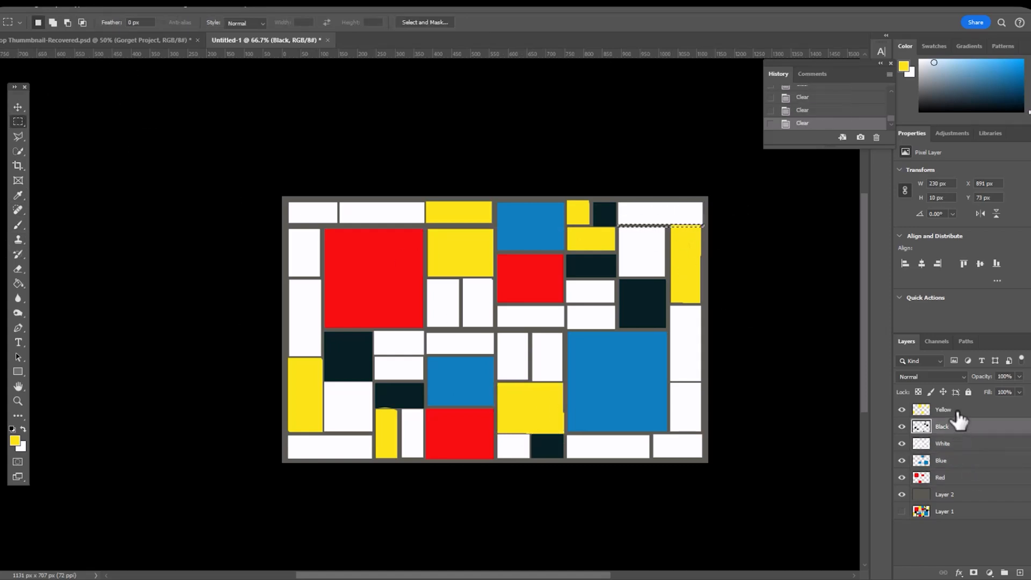
pyautogui.click(957, 411)
# Trim the artwork's top and right borders by clearing marqueed strips from the colour layers, the right strip about 20 by 703 px
pyautogui.moveTo(276, 189); pyautogui.dragTo(749, 467)
pyautogui.click(945, 477)
pyautogui.click(955, 444)
pyautogui.click(956, 410)
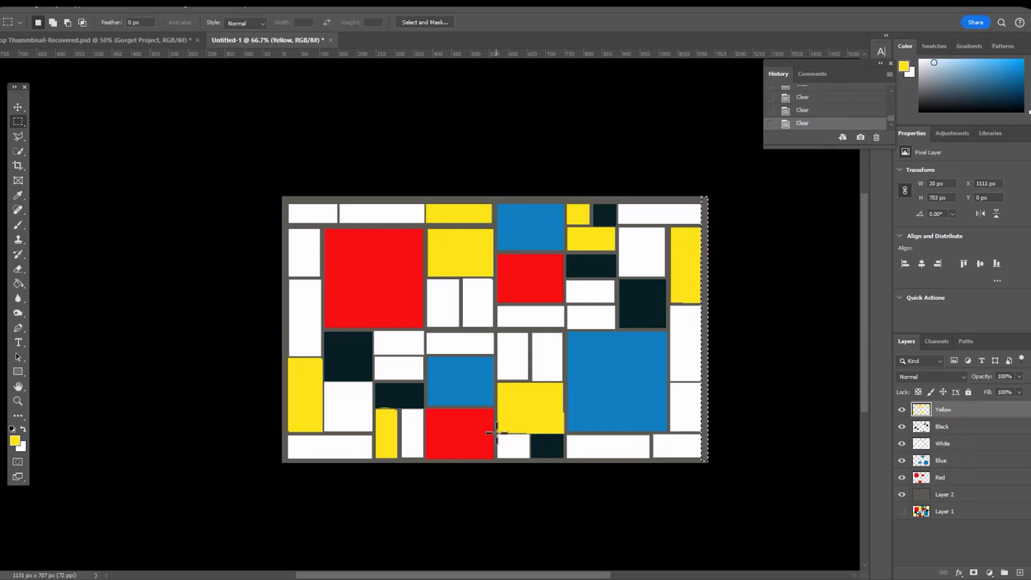
# Marquee and clear two horizontal lines: about 566 by 5 px below the large blue block, and about 319 by 8 px above the lower red block
pyautogui.moveTo(495, 432); pyautogui.dragTo(714, 434)
pyautogui.click(945, 477)
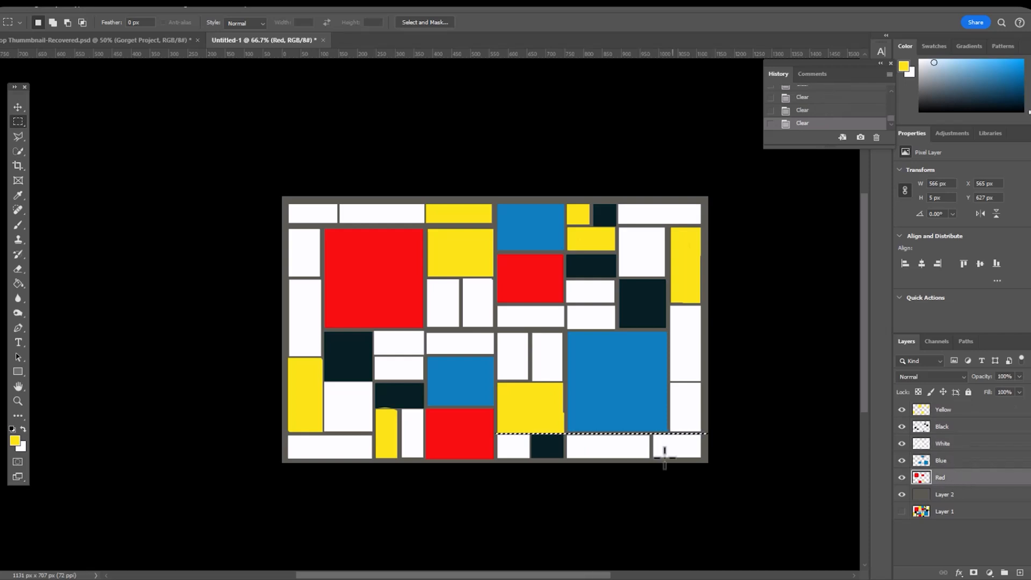
pyautogui.moveTo(376, 408); pyautogui.dragTo(495, 407)
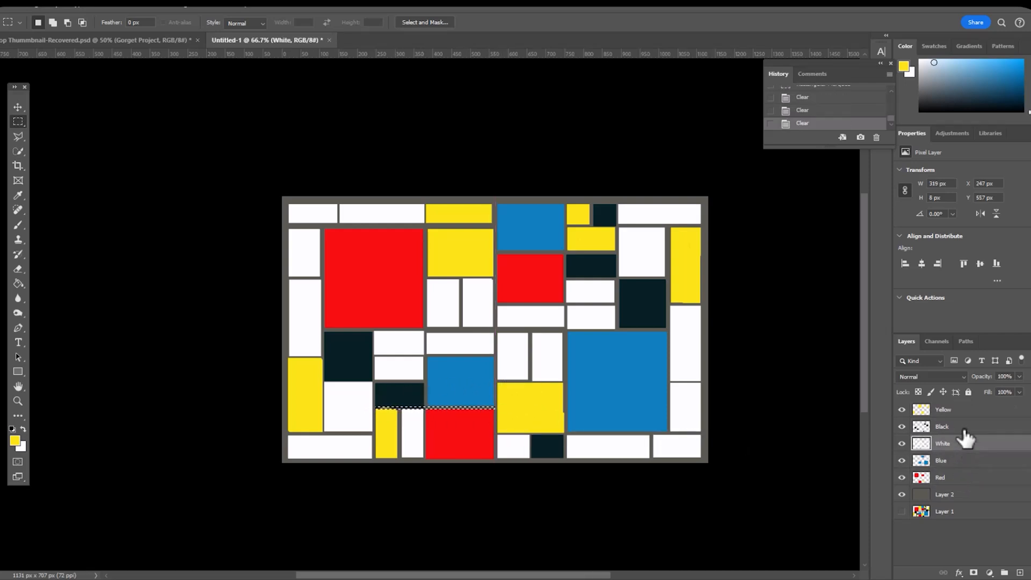
pyautogui.click(946, 410)
# Marquee the full-height line beside the large blue block's left edge, about 8 by 706 px, nudge it right and clear it on Yellow
pyautogui.moveTo(565, 199); pyautogui.dragTo(562, 472)
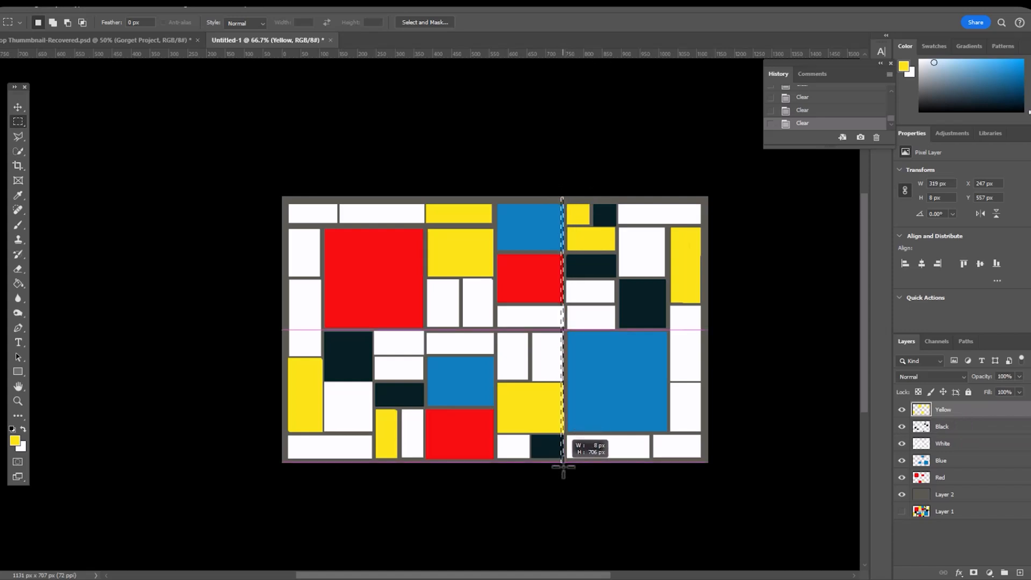
pyautogui.press('Left')
pyautogui.press('Right')
pyautogui.press('Right')
pyautogui.press('Right')
pyautogui.press('Delete')
# Clear the selected full-height strip from the Black, White, Blue and Red layers
pyautogui.click(953, 428)
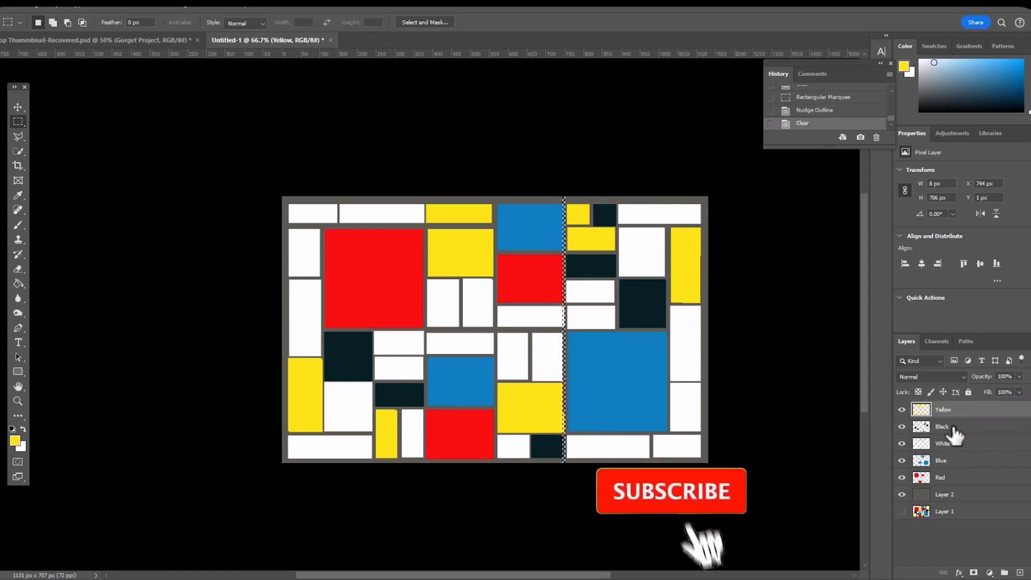
pyautogui.press('Delete')
pyautogui.click(955, 445)
pyautogui.press('Delete')
pyautogui.click(958, 462)
pyautogui.click(961, 480)
# Marquee the tall yellow block at the artwork's right edge, about 80 by 203 px, brush its edges yellow on the Yellow layer, and deselect
pyautogui.moveTo(670, 227); pyautogui.dragTo(701, 304)
pyautogui.click(938, 409)
pyautogui.click(18, 225)
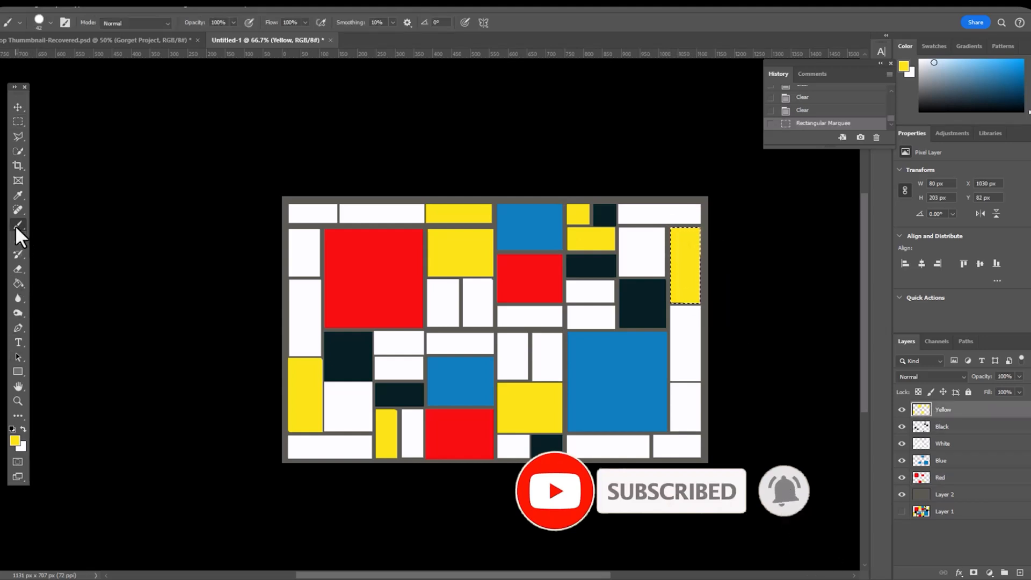
pyautogui.click(693, 293)
pyautogui.hotkey('ctrl', 'd')
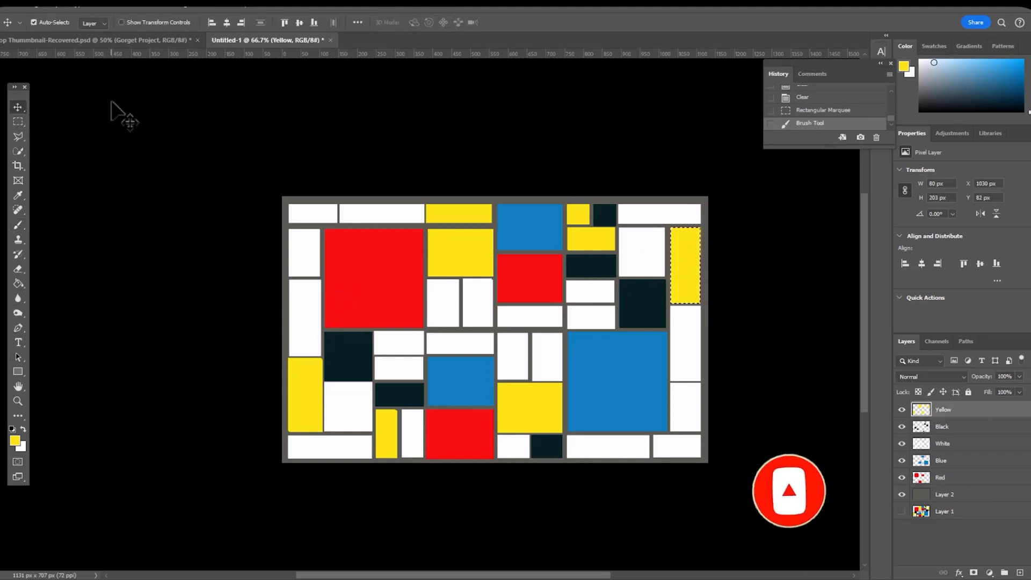
pyautogui.press('v')
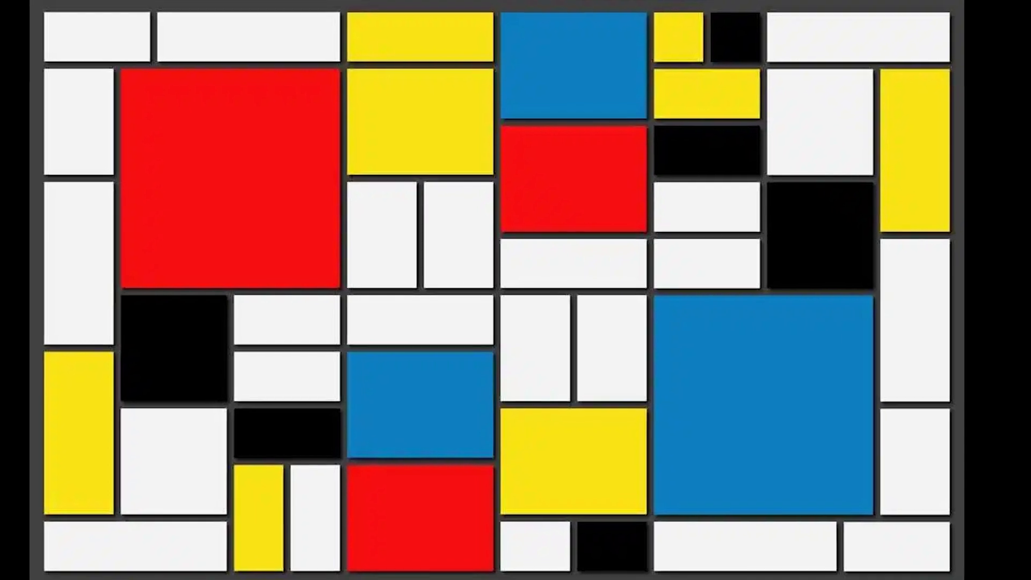